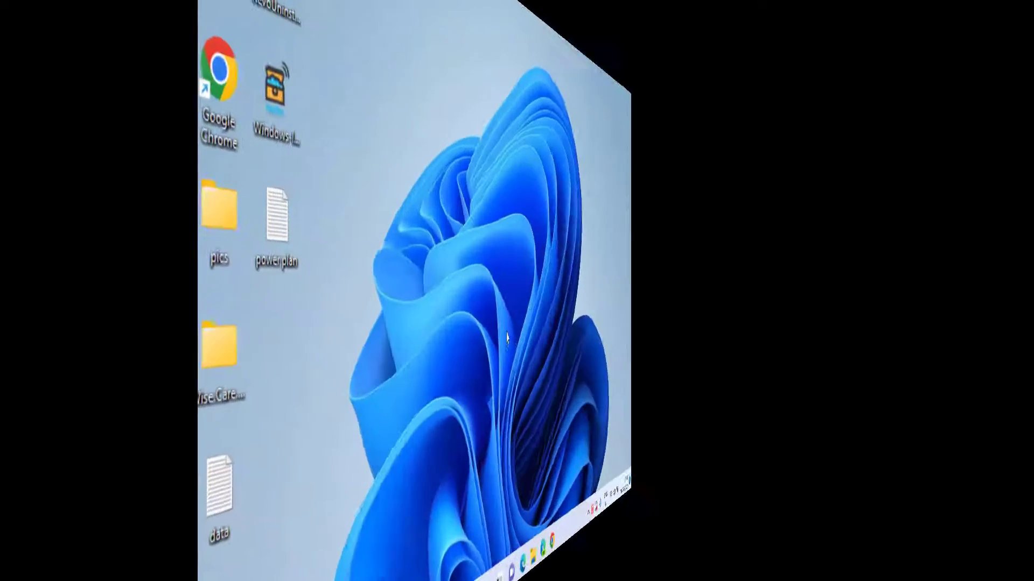
Look at the Windows Update page in Settings, then close Settings.
key(super+i)
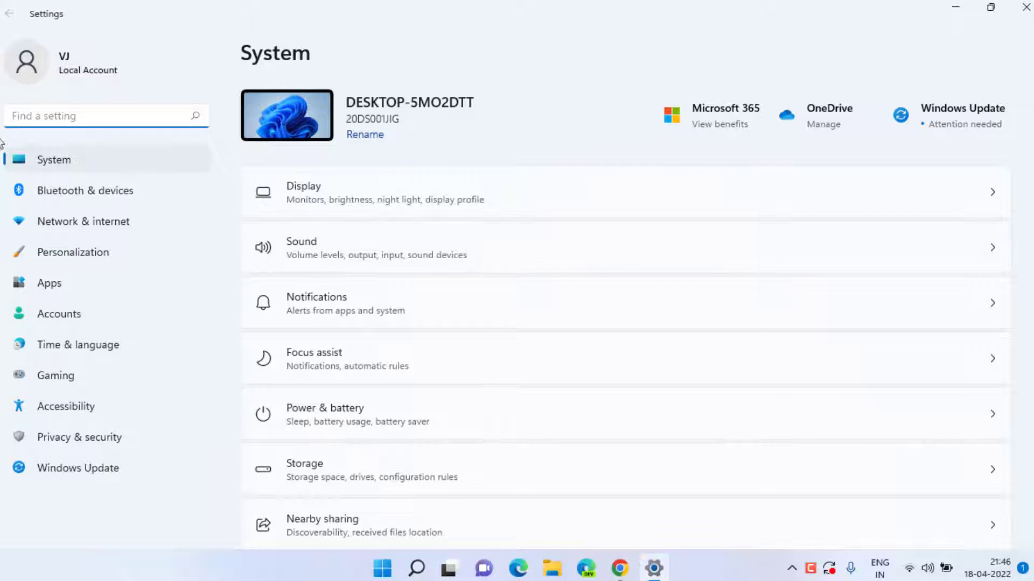
click(68, 467)
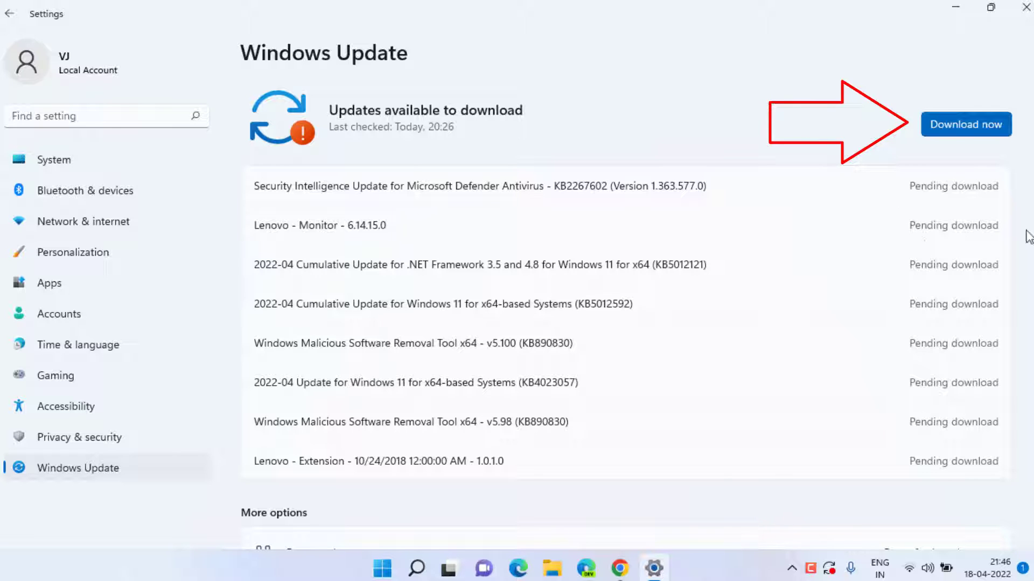
click(1025, 12)
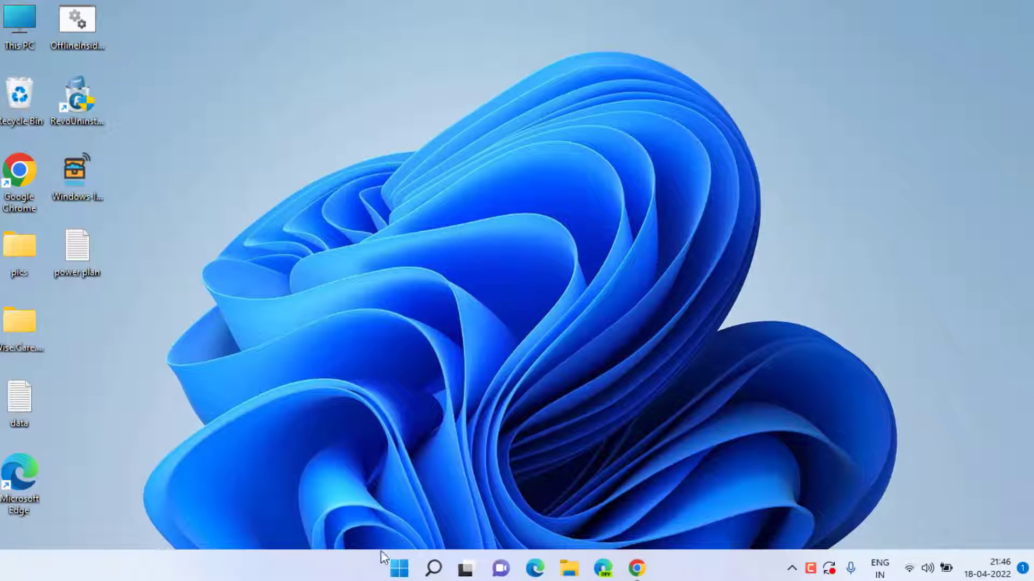
Launch services.msc from the Run dialog.
key(super)
text(run)
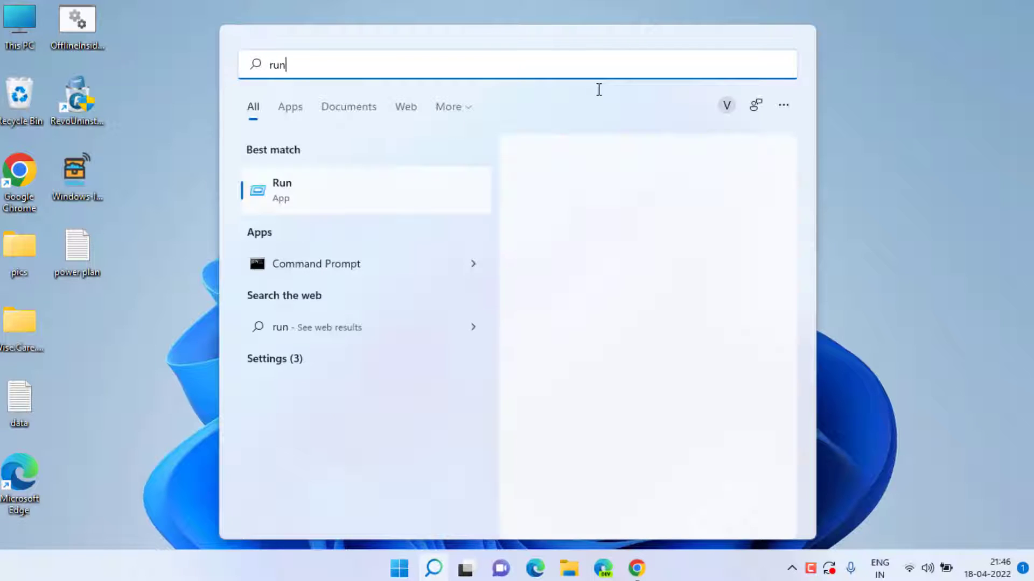
click(666, 178)
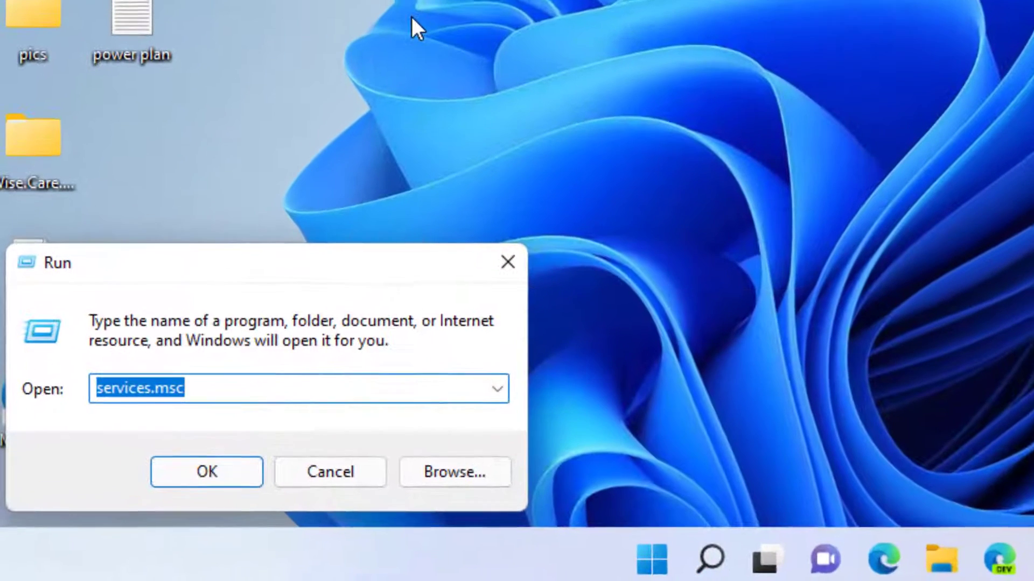
text(ser)
key(Down)
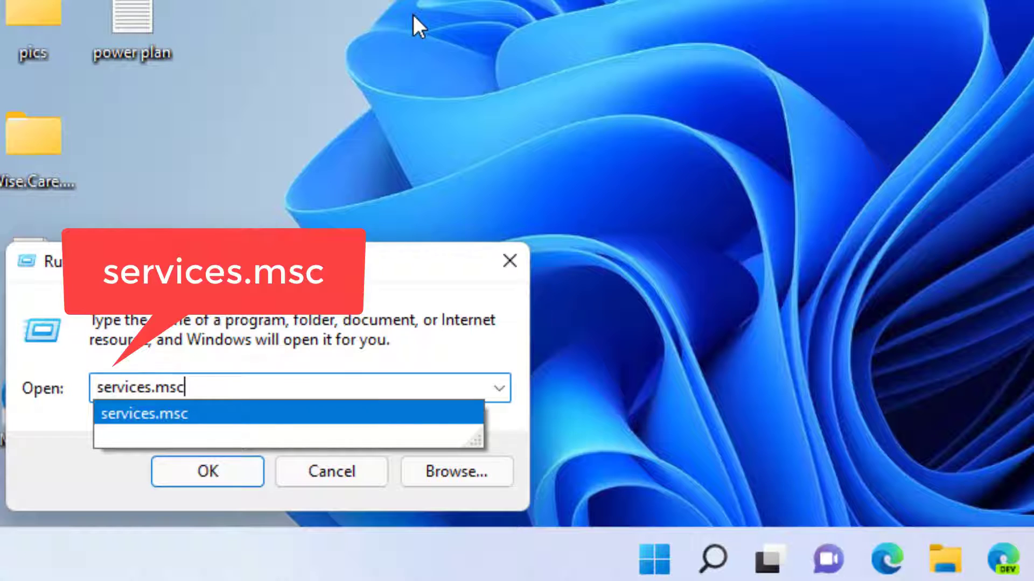
key(Return)
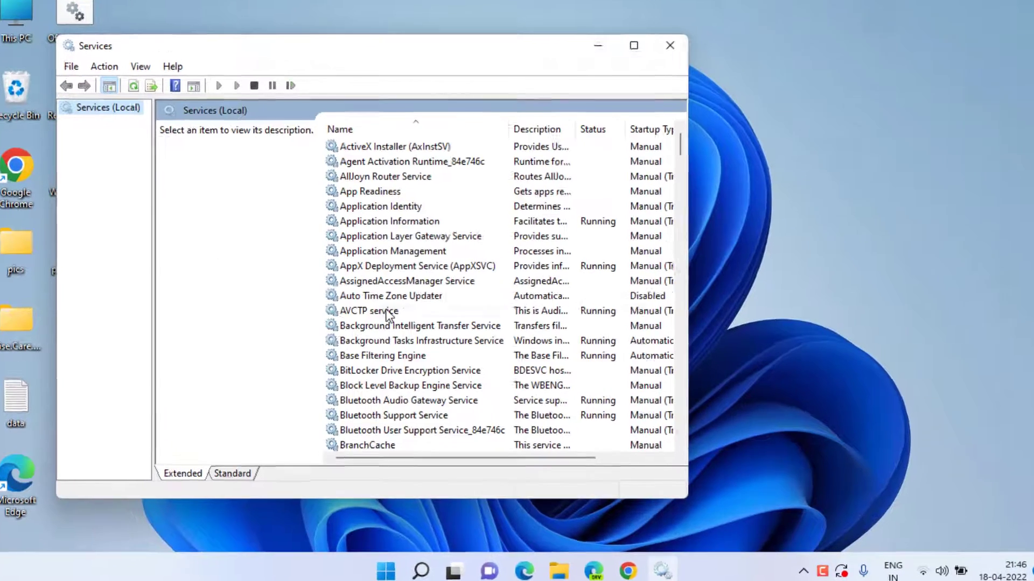
Set Bluetooth Support Service's startup type to Automatic, apply it, and close Services.
click(393, 311)
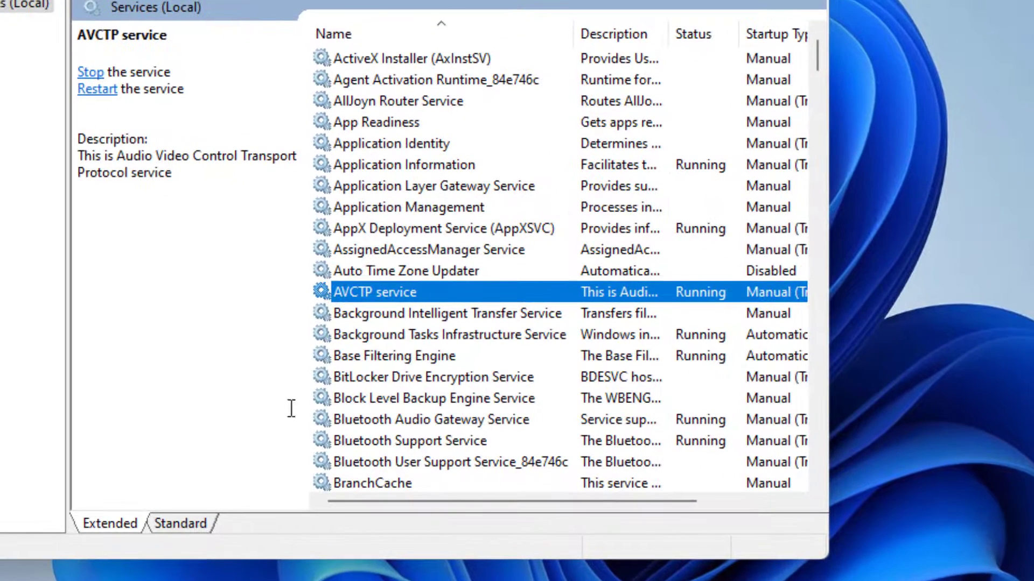
click(445, 441)
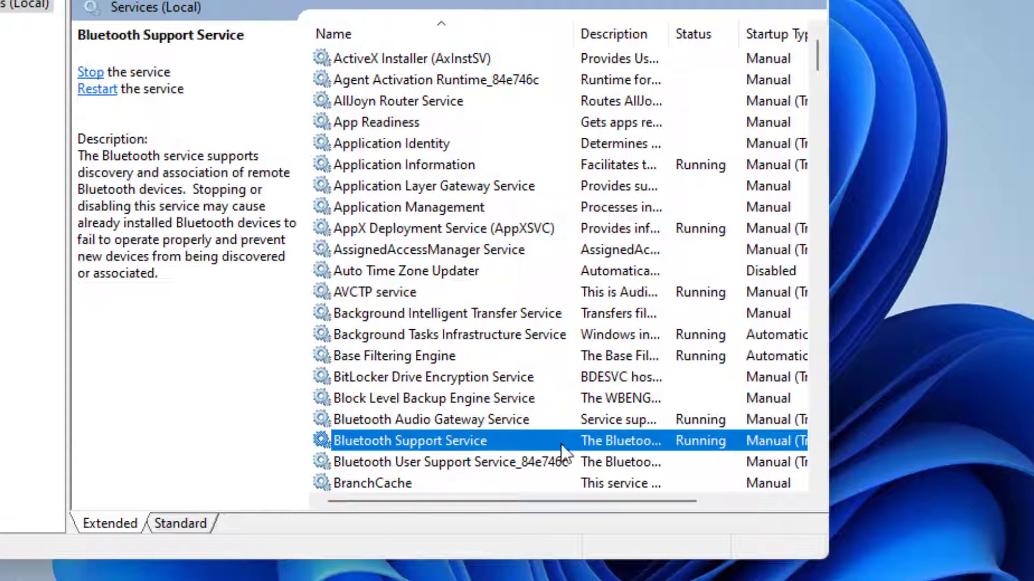
double_click(419, 440)
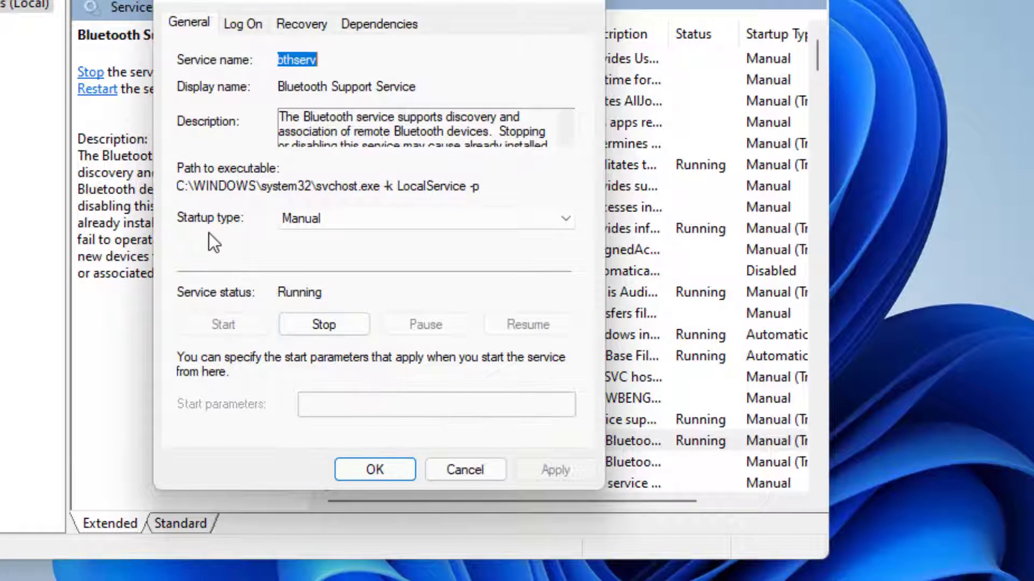
click(383, 222)
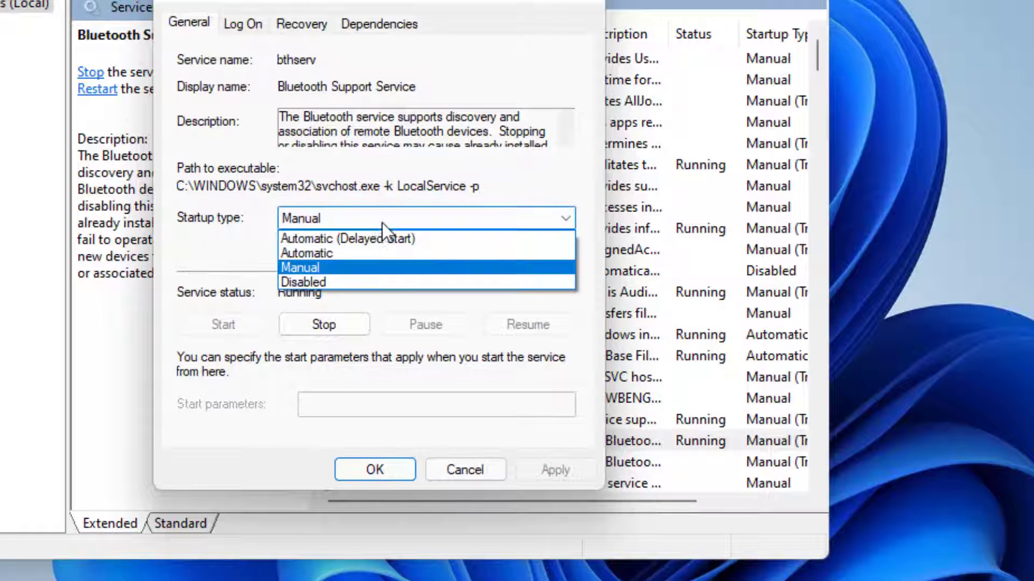
click(321, 253)
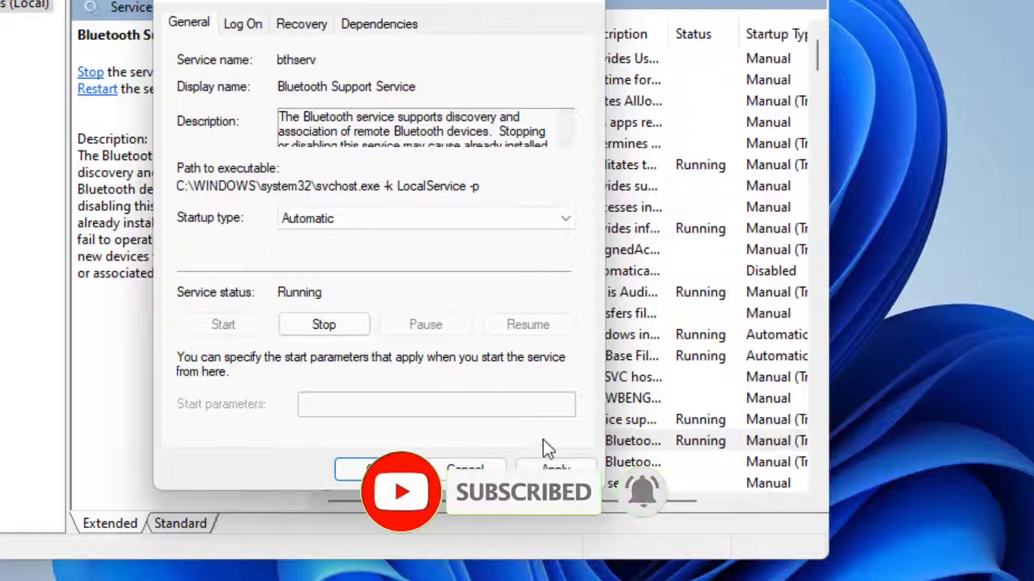
click(553, 468)
click(374, 469)
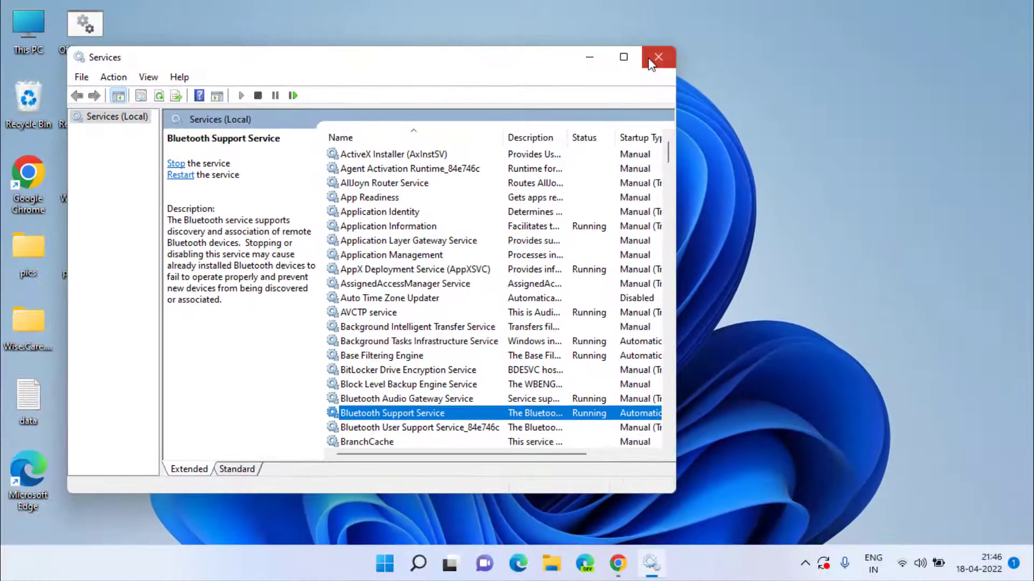
click(657, 53)
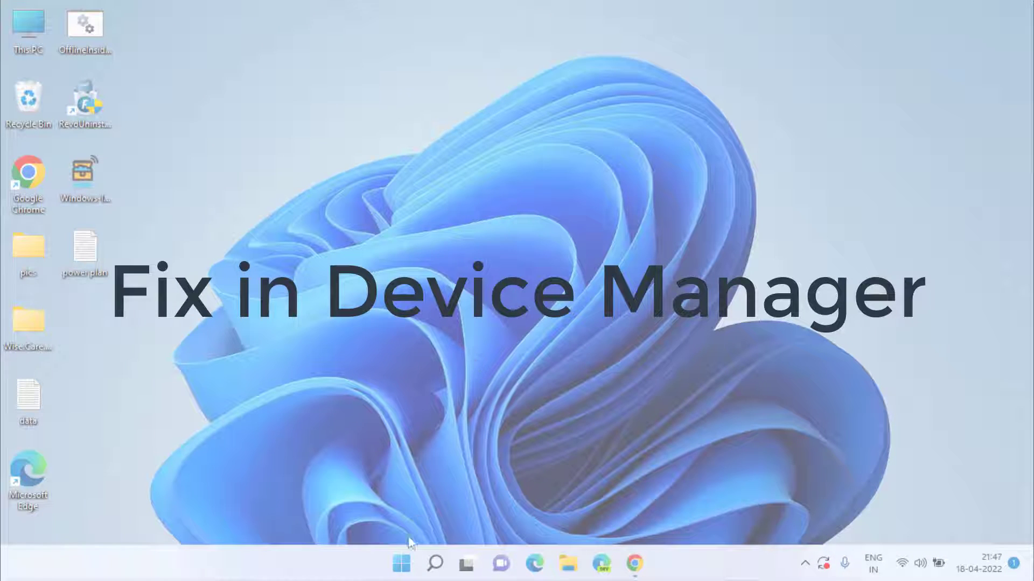
Open Device Manager from the Start right-click menu and turn on Show hidden devices.
right_click(401, 563)
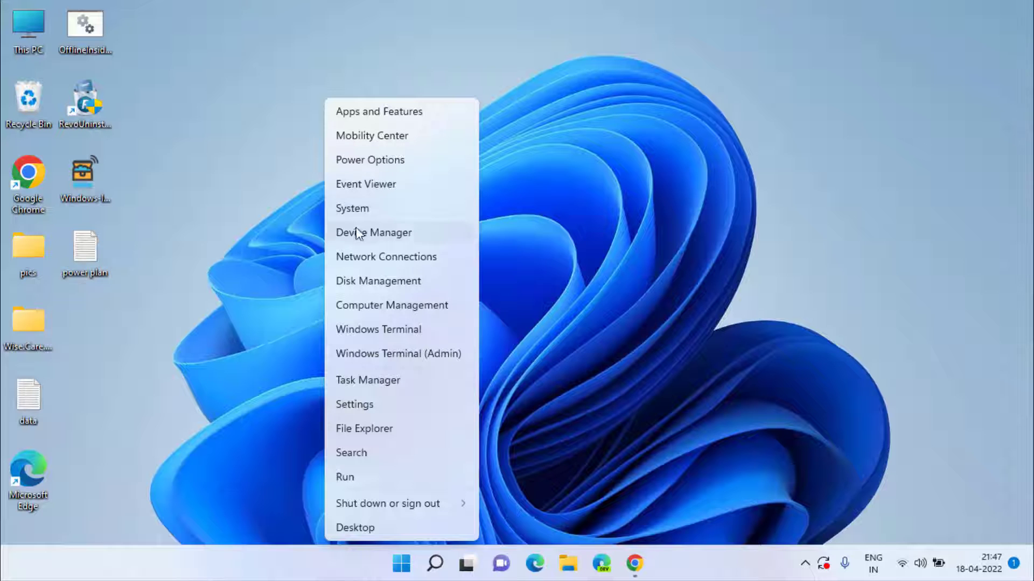
click(371, 234)
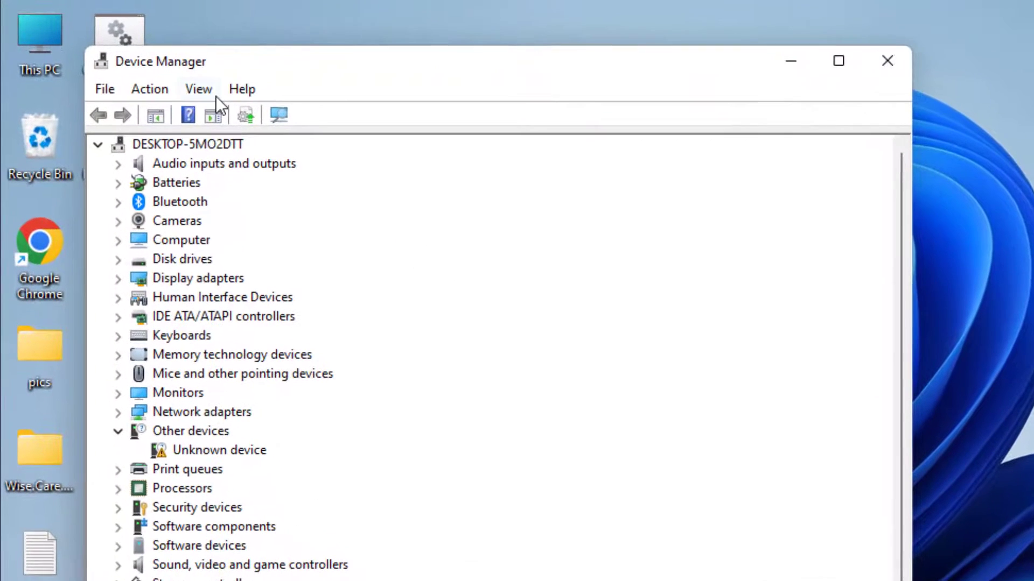
click(144, 66)
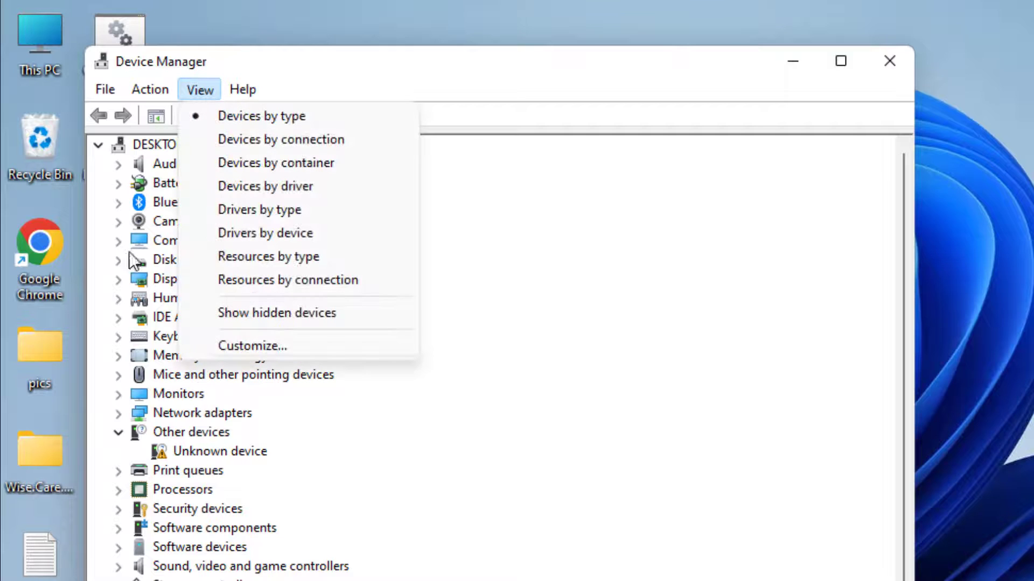
click(298, 314)
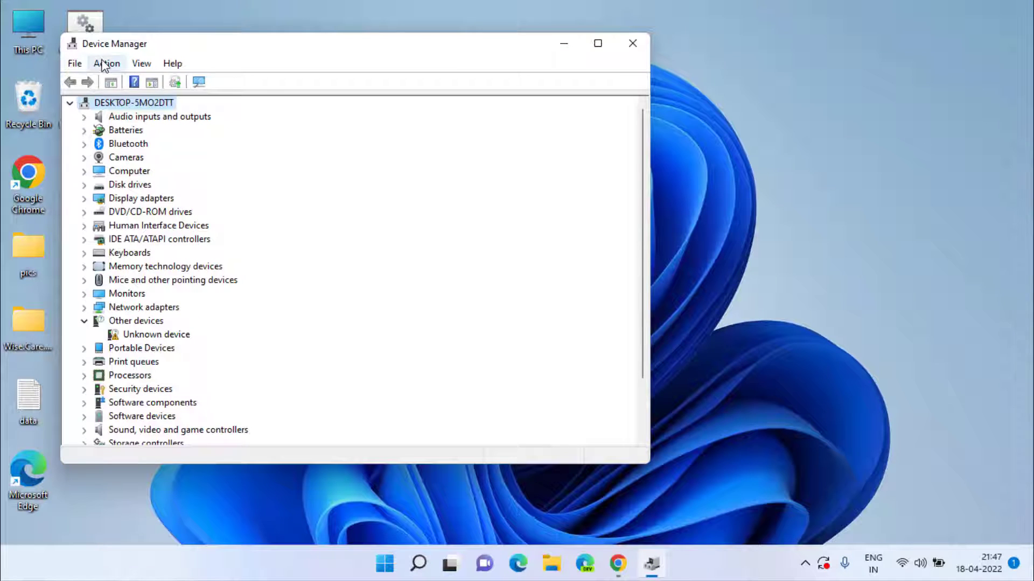
Start the Add legacy hardware wizard and choose manual selection from a list.
click(104, 65)
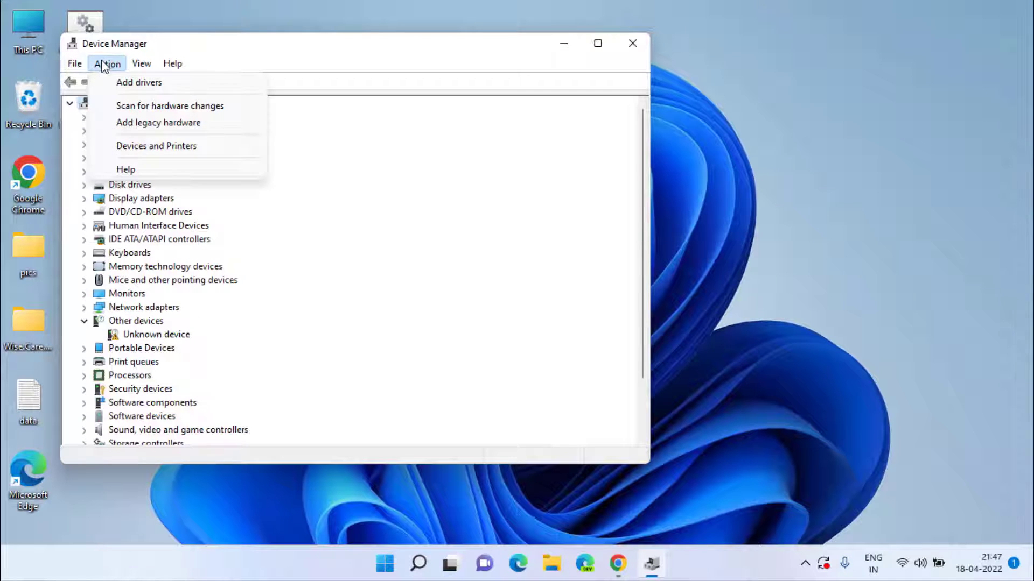
click(181, 123)
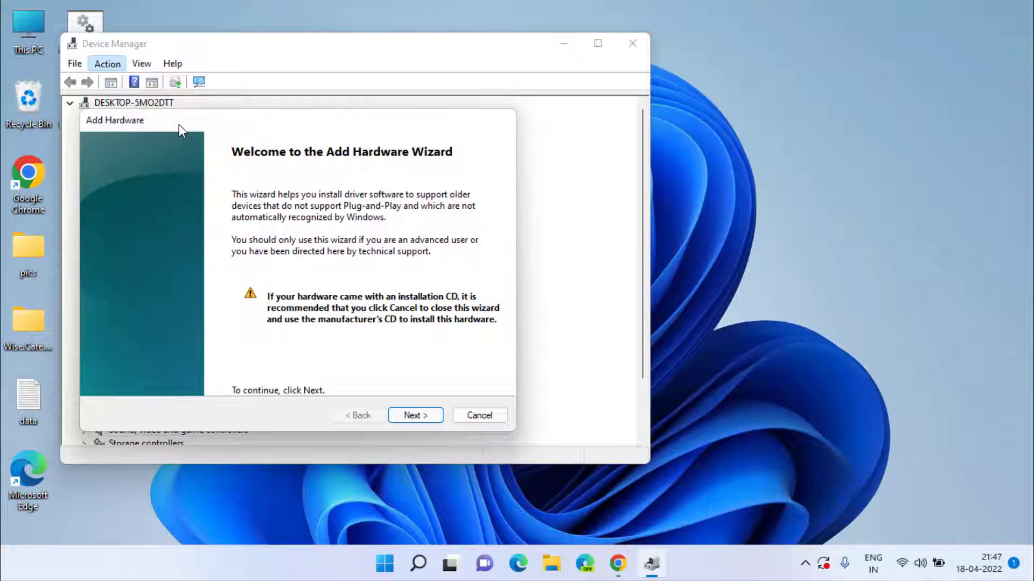
click(415, 416)
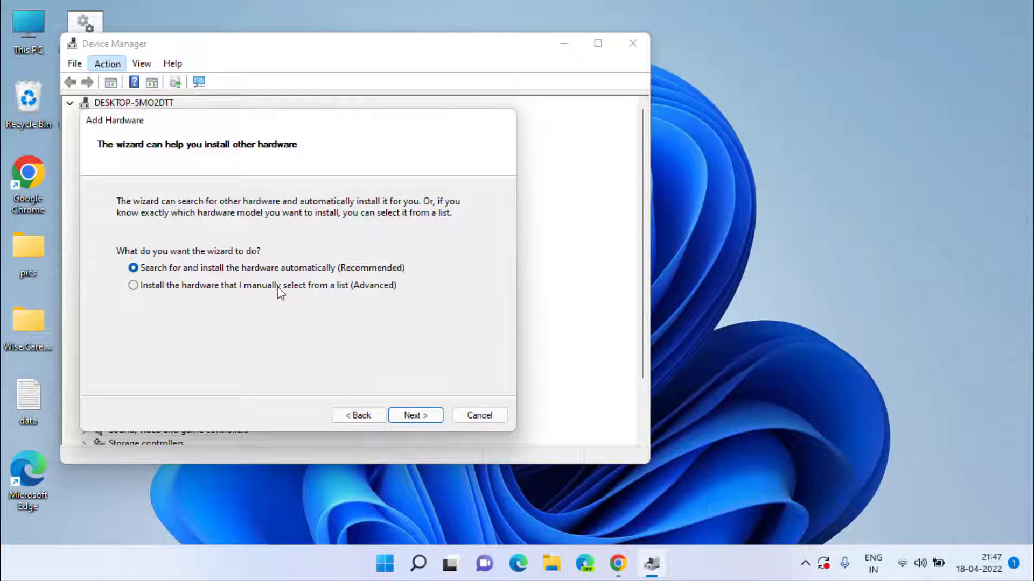
click(294, 286)
click(413, 417)
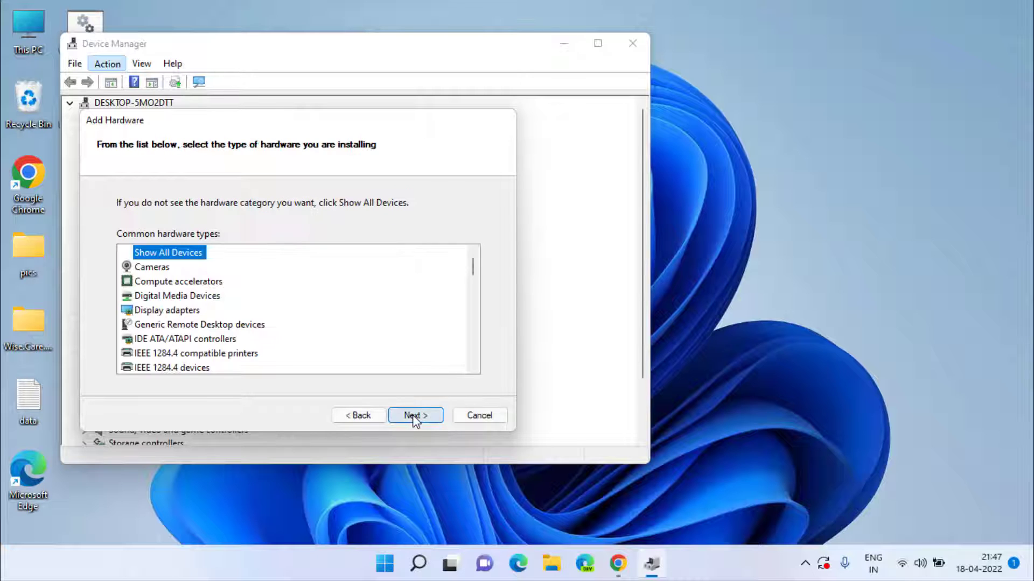
Pick Network adapters as the hardware type and browse Broadcom's adapter models.
click(166, 311)
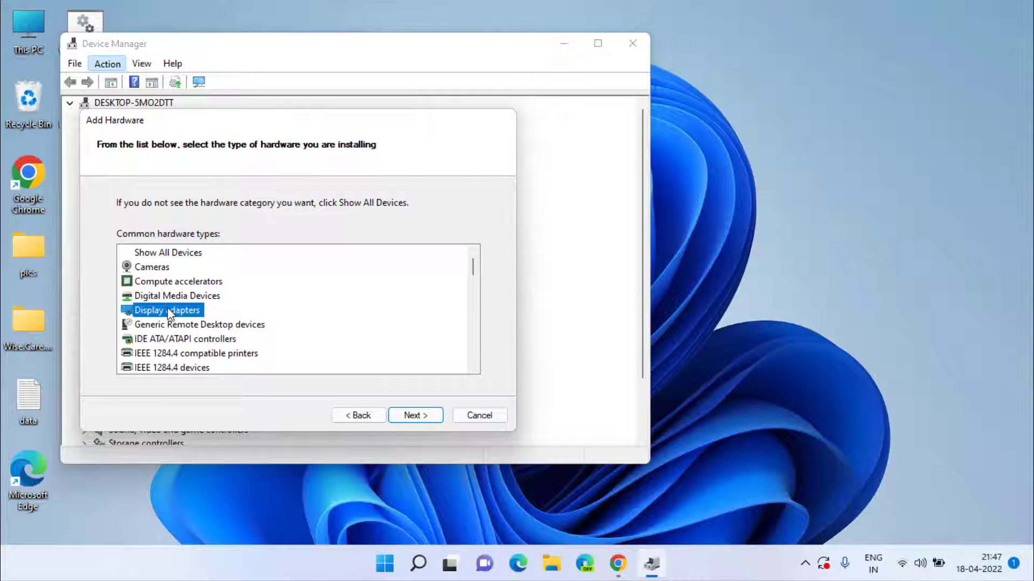
key(n)
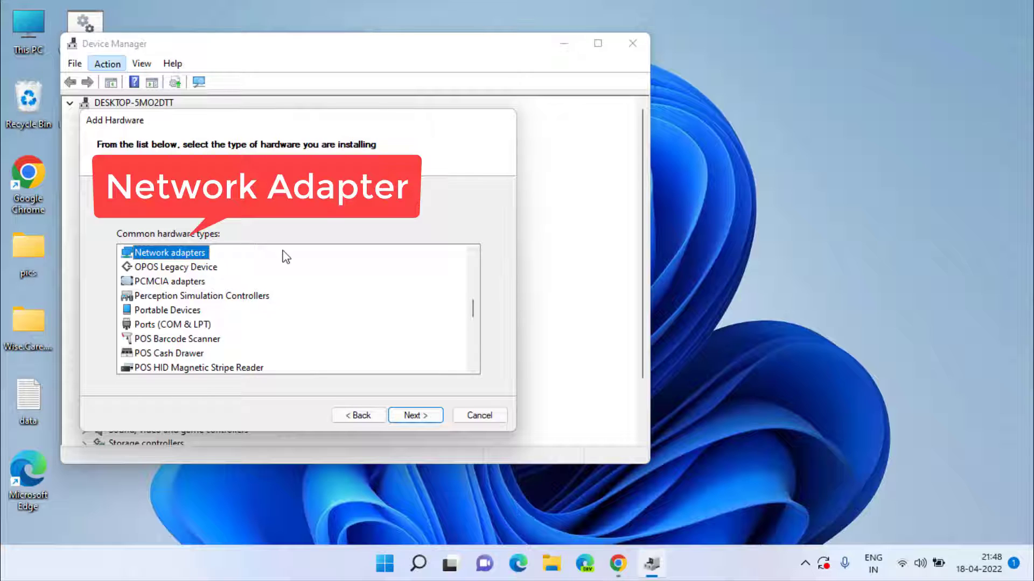
click(414, 418)
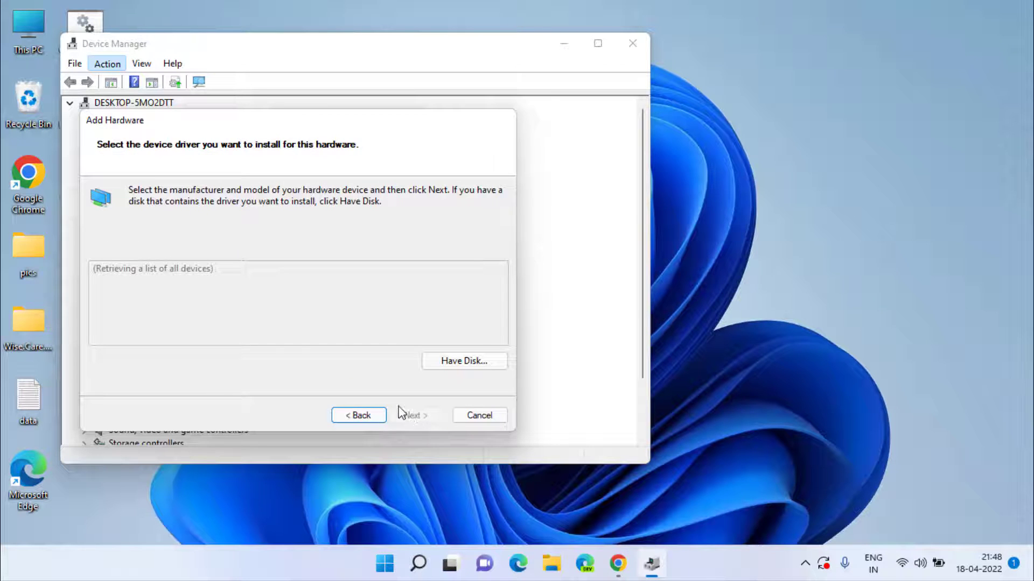
click(125, 291)
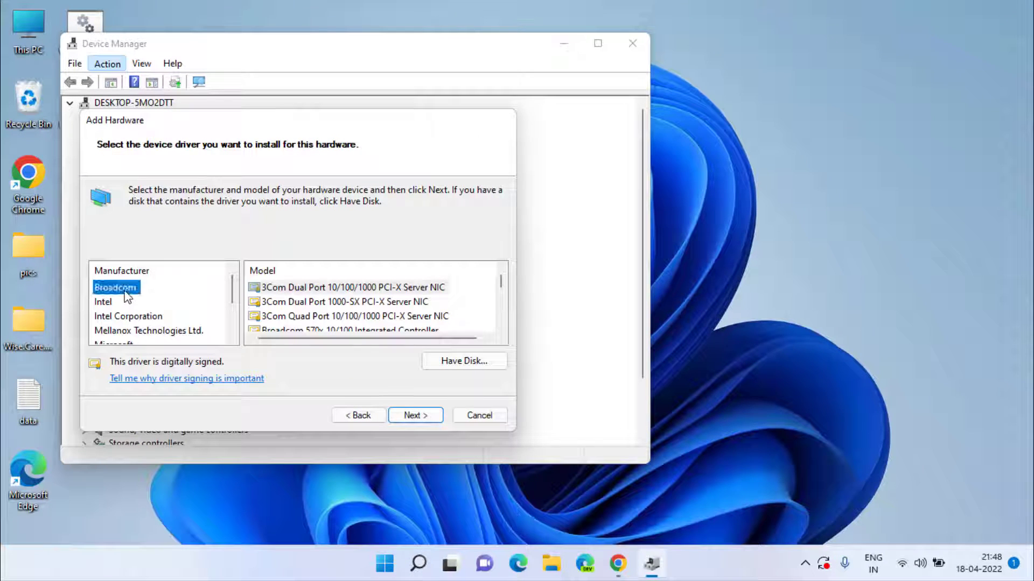
scroll(151, 323, down, 2)
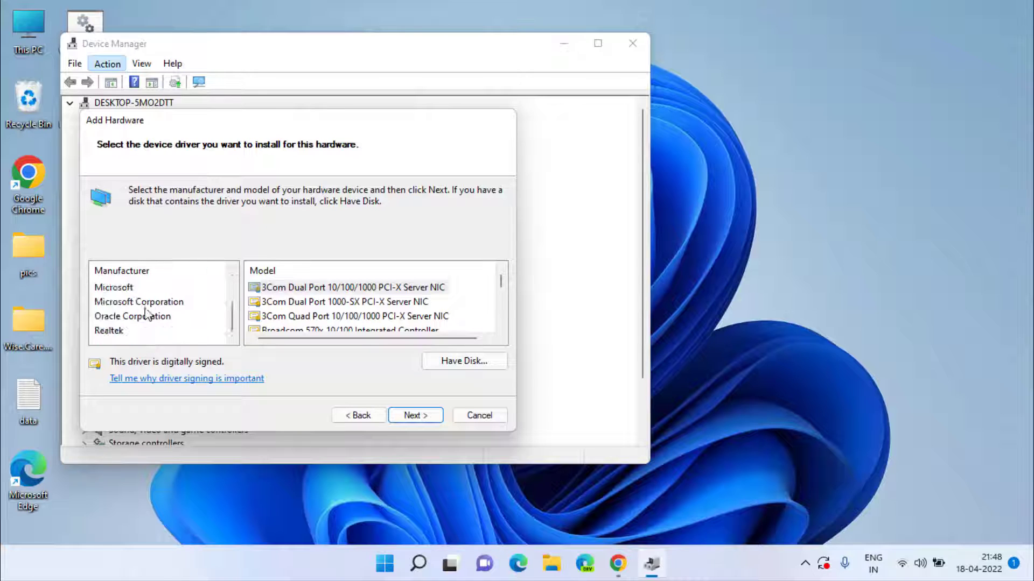
scroll(147, 320, up, 2)
scroll(122, 314, down, 2)
scroll(154, 322, up, 2)
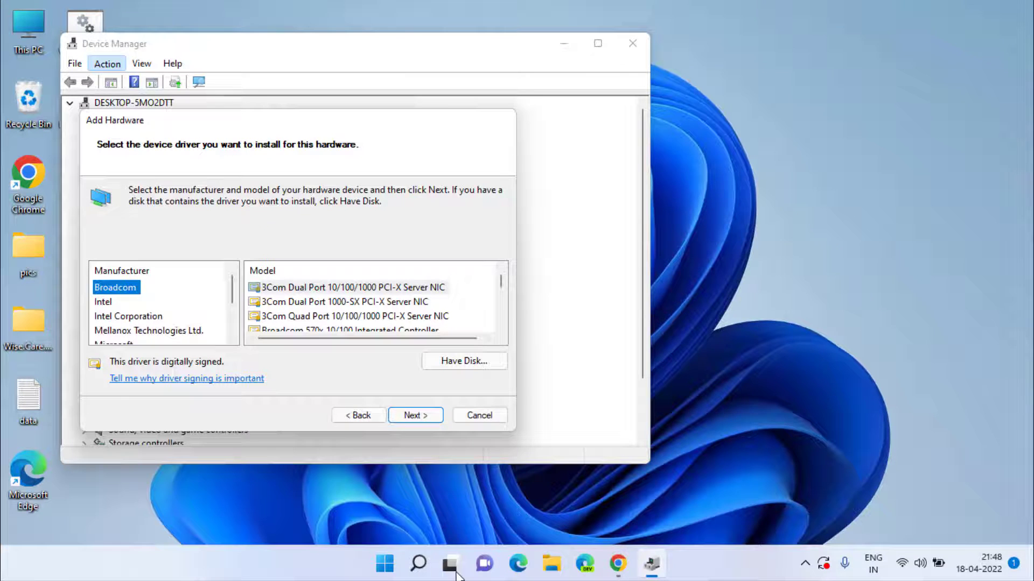
Open Command Prompt as administrator.
click(386, 572)
text(cmd)
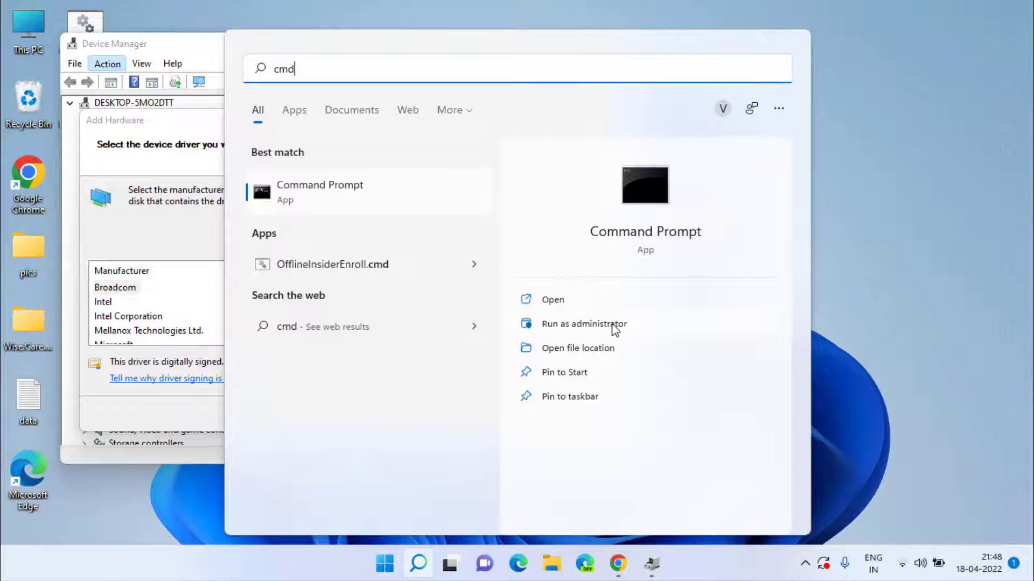
click(612, 324)
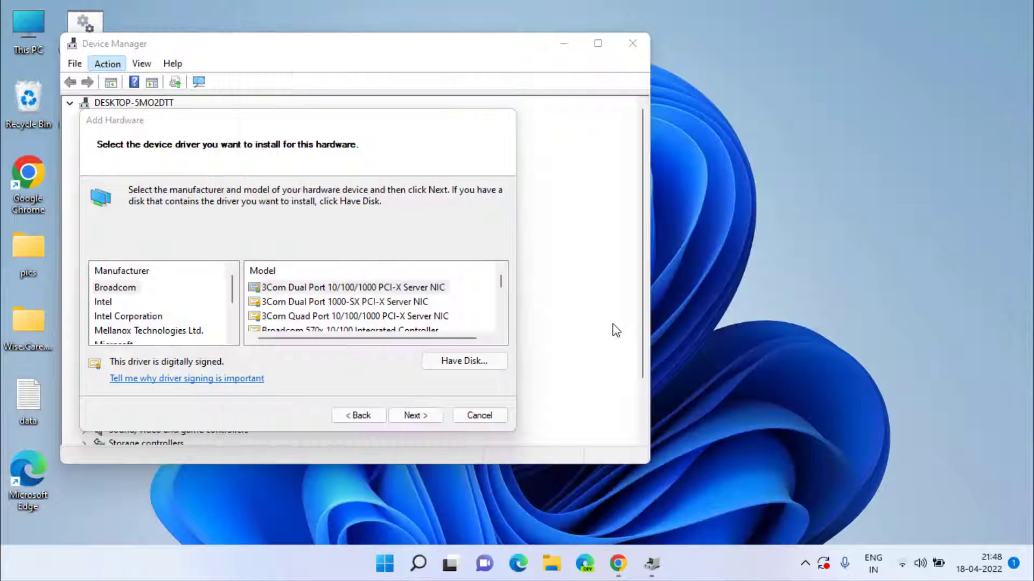
Run 'netsh wlan show drivers' and review the report showing Intel Dual Band Wireless-AC 7265.
text(netsh)
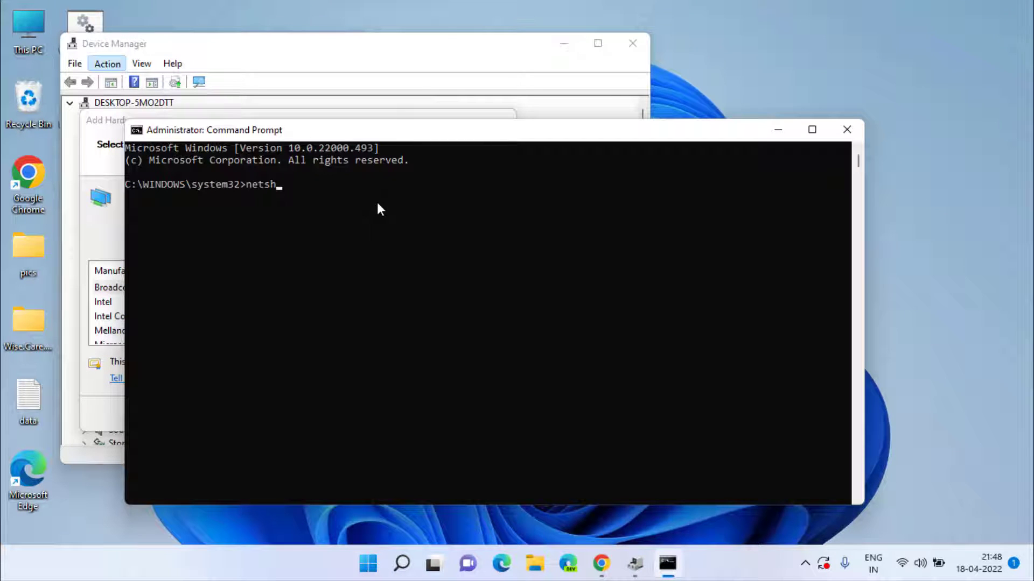
text( wlan)
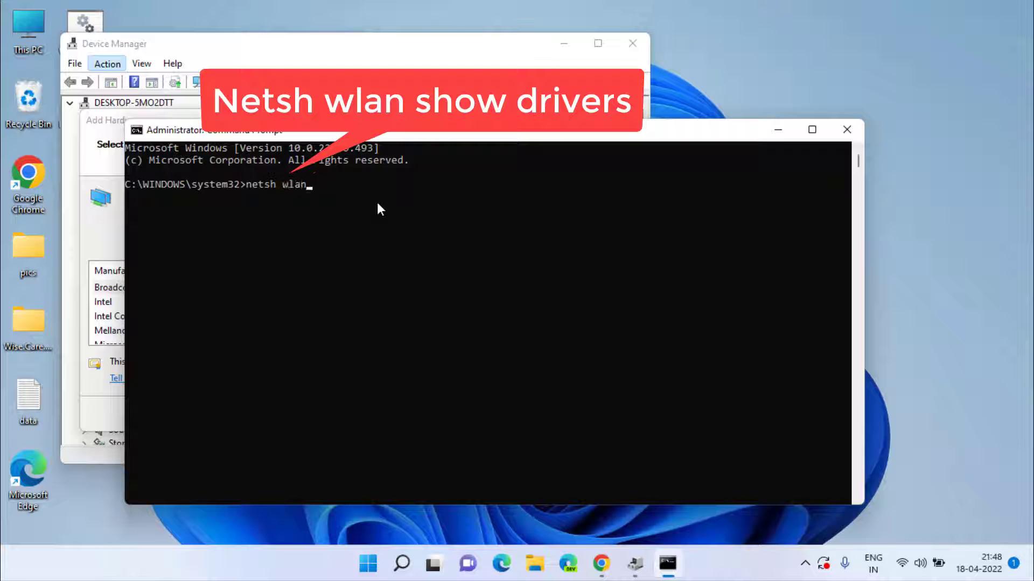
text( shown)
key(BackSpace)
text(drivers)
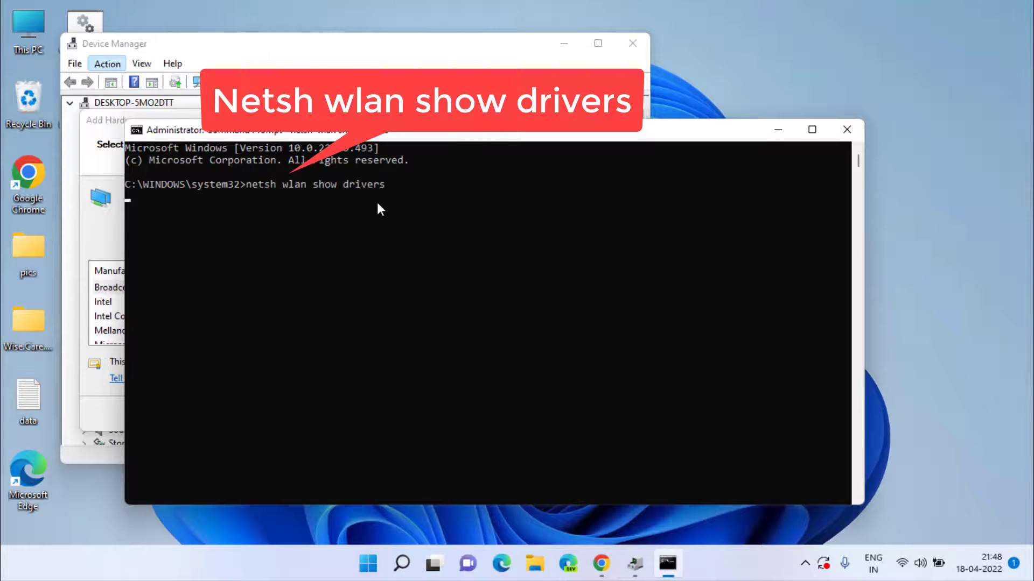
key(Return)
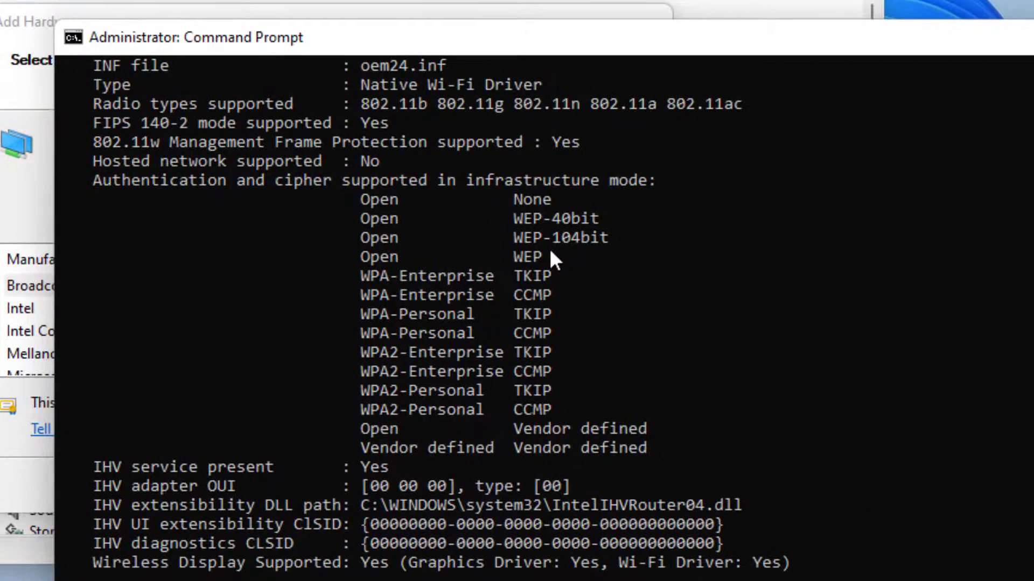
scroll(552, 253, up, 2)
scroll(555, 257, up, 1)
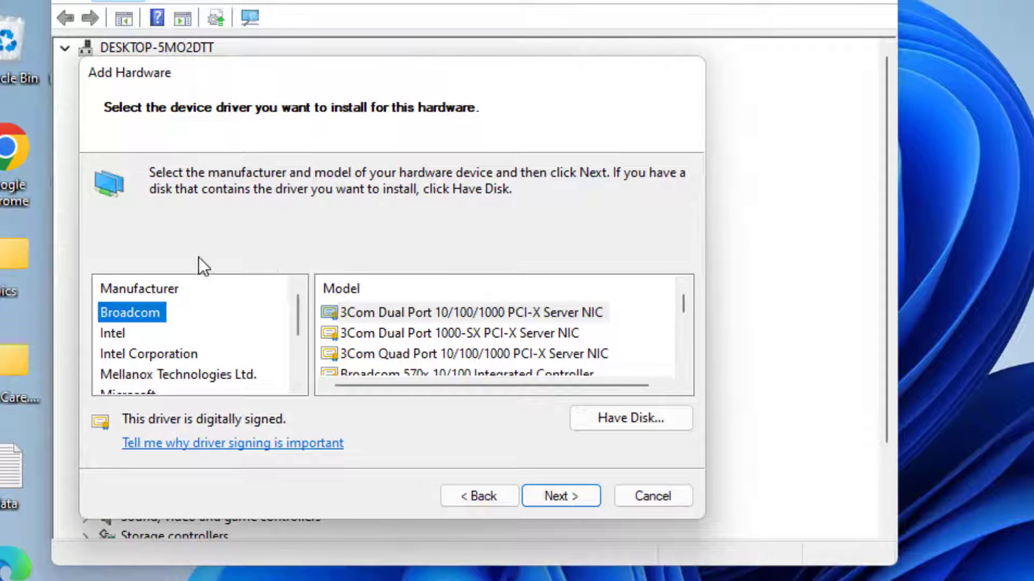
Choose Intel Corporation's Dual Band Wireless-AC 7265 (Intel) driver in the model list.
click(146, 354)
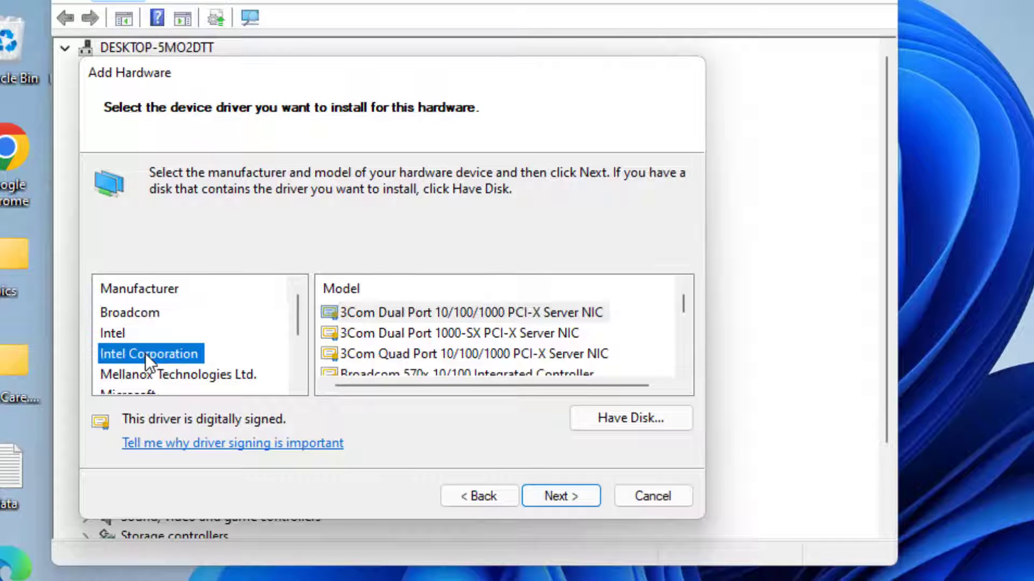
click(477, 338)
scroll(482, 342, down, 5)
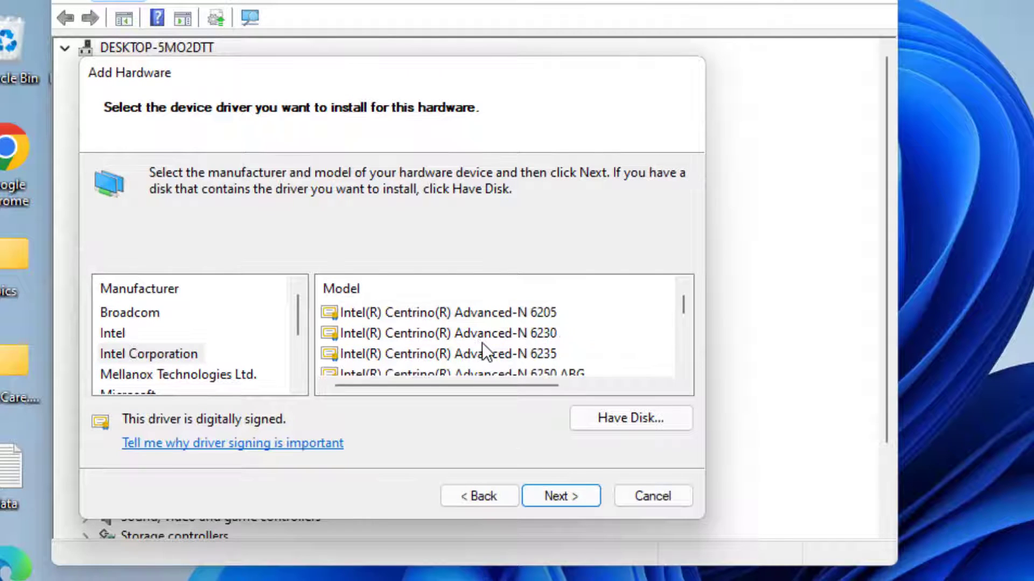
scroll(482, 342, down, 6)
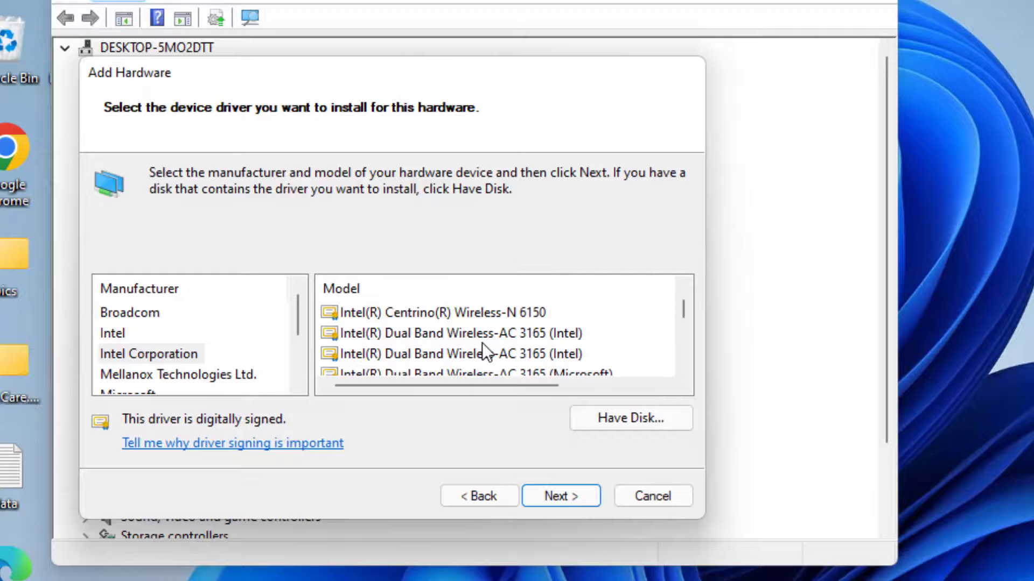
scroll(483, 341, down, 1)
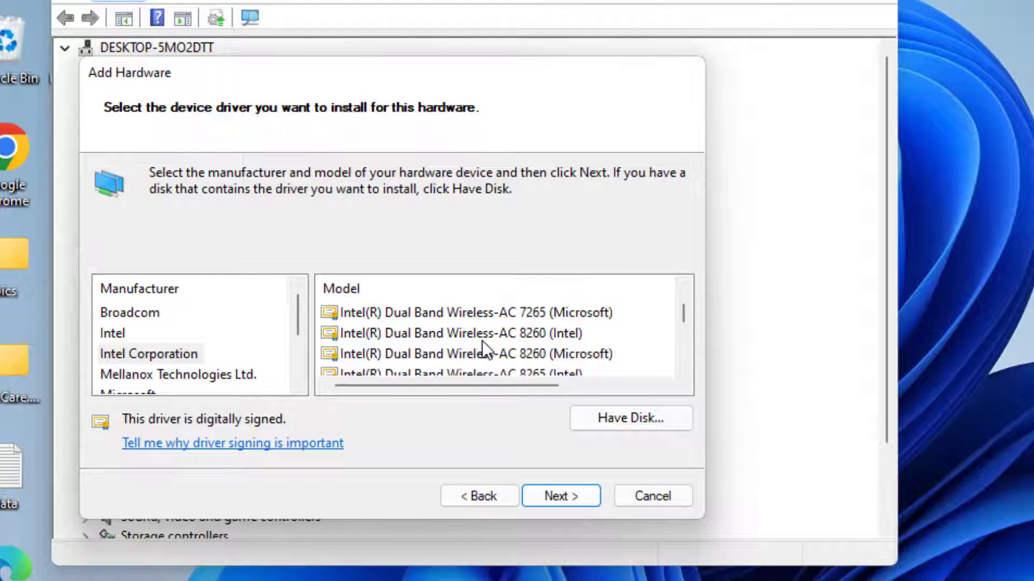
scroll(483, 340, down, 1)
scroll(482, 340, up, 1)
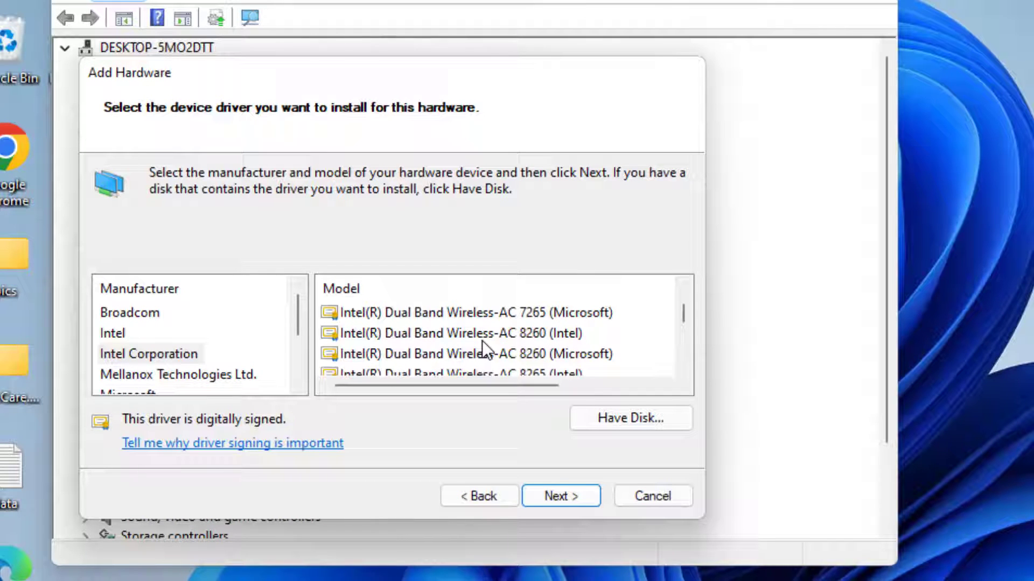
click(473, 312)
scroll(477, 338, up, 1)
click(443, 314)
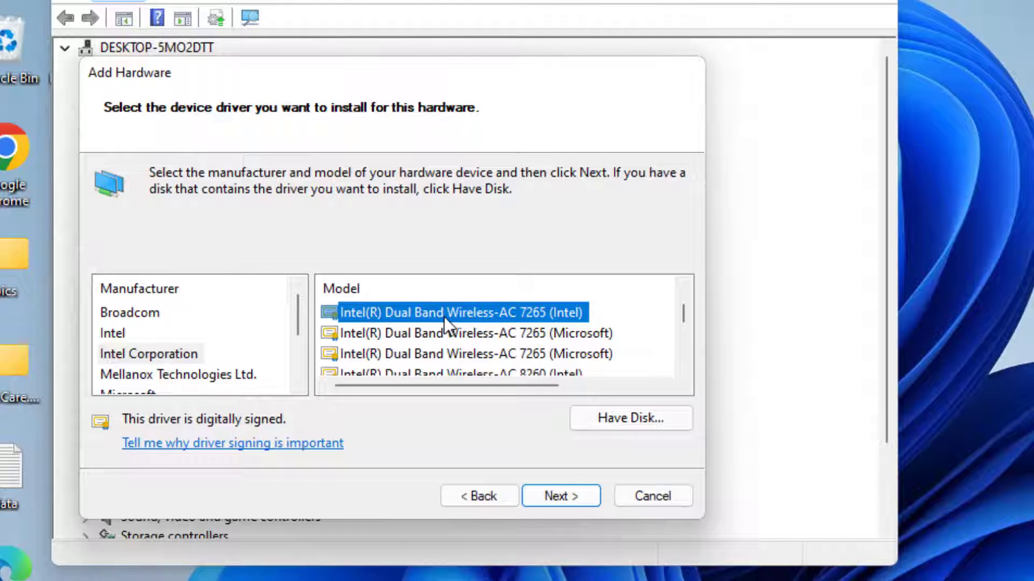
Proceed with the Wireless-AC 7265 driver, then cancel the wizard and close Device Manager.
click(570, 488)
click(559, 486)
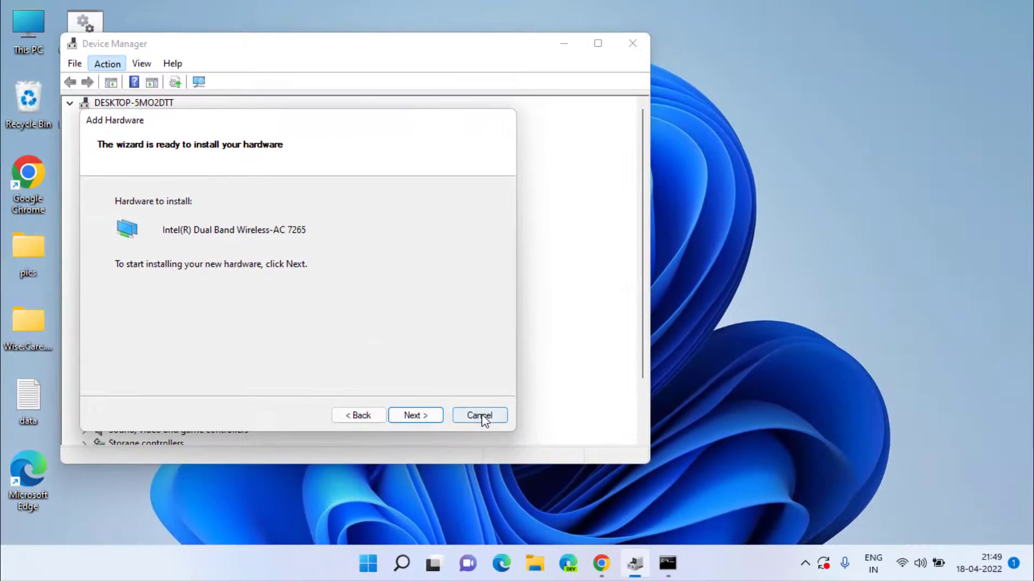
click(656, 500)
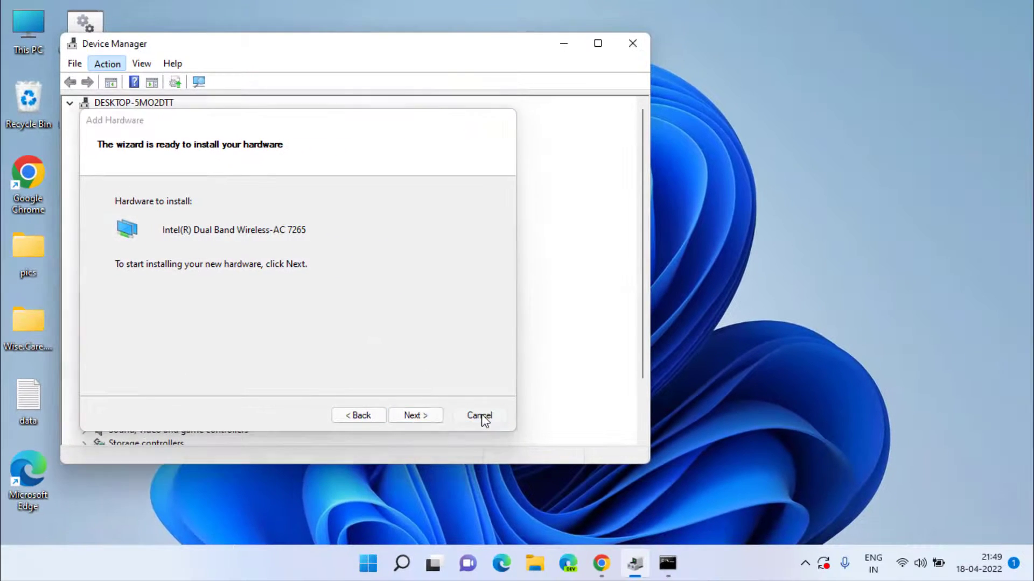
click(631, 46)
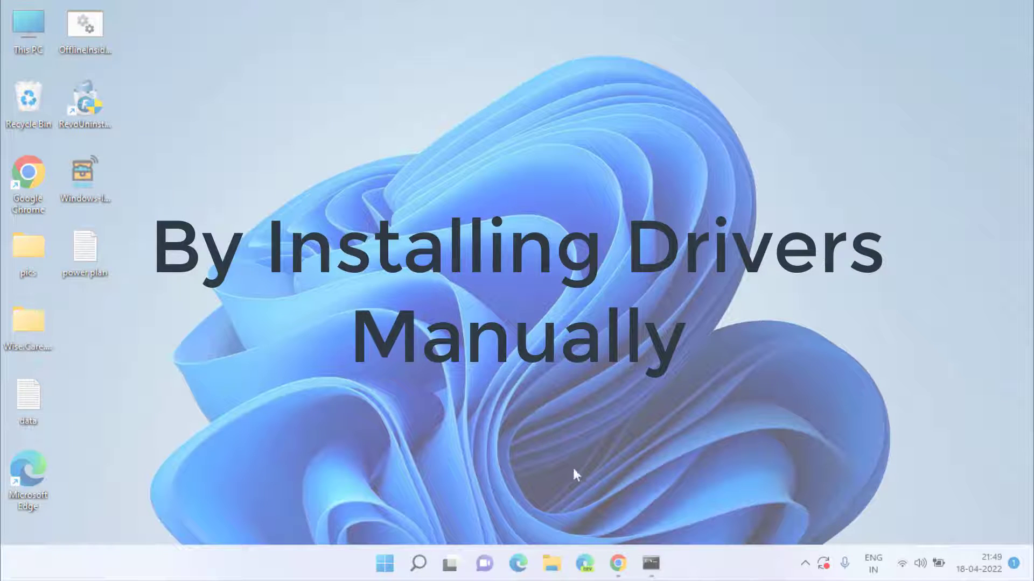
Search in Chrome for 'intel bluetooth driver for windows 11'.
click(614, 555)
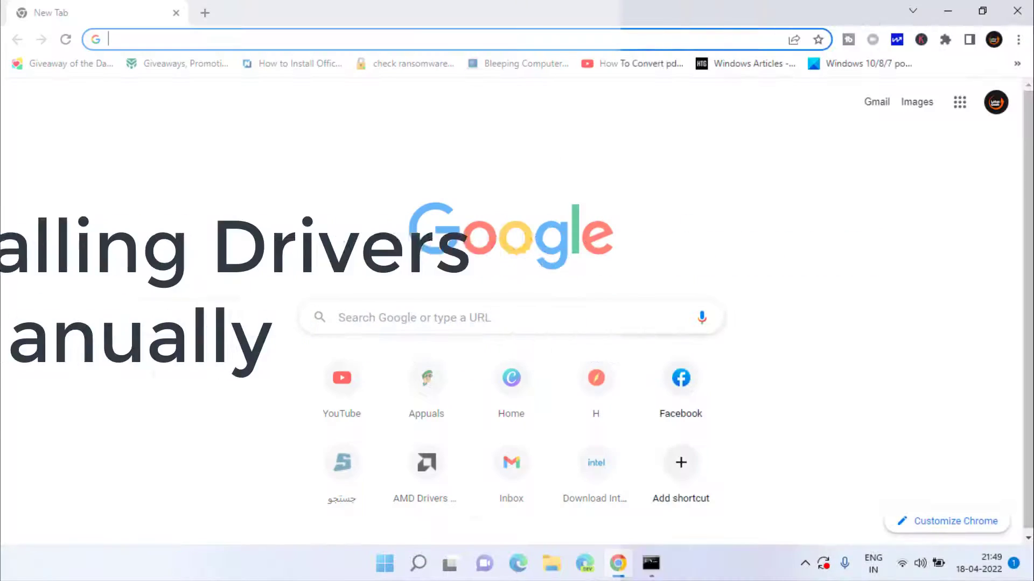
click(288, 36)
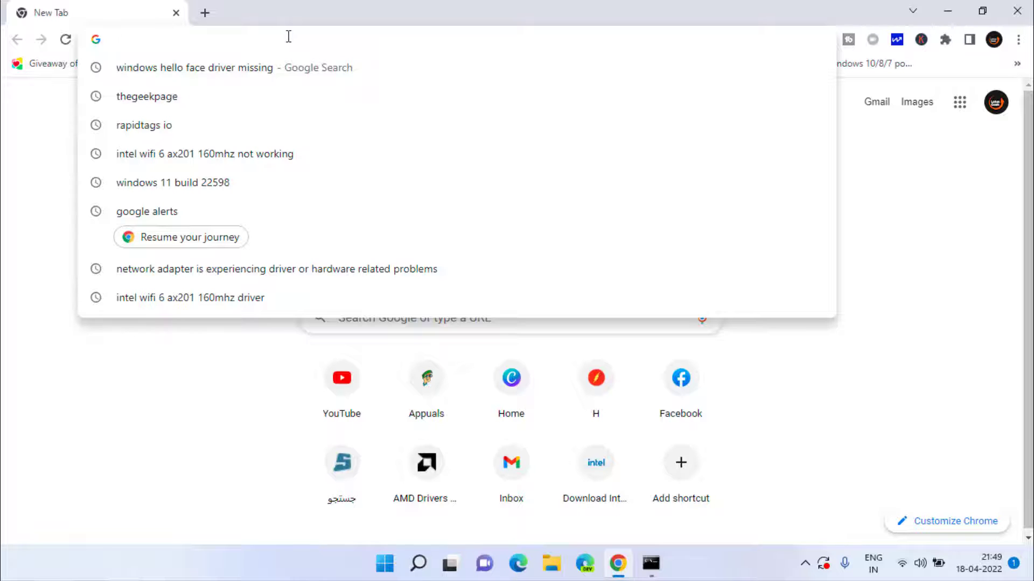
text(intel)
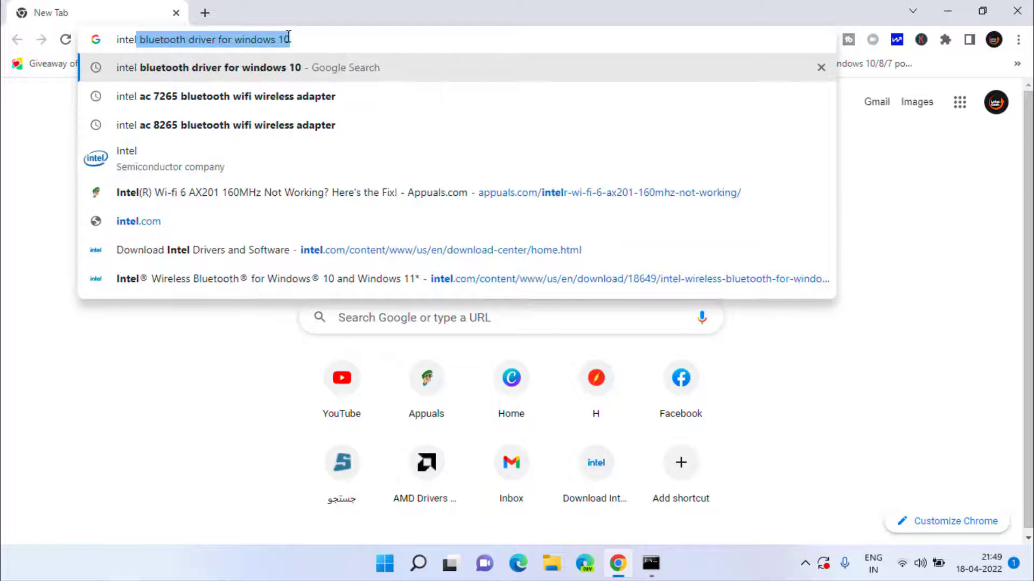
key(Right)
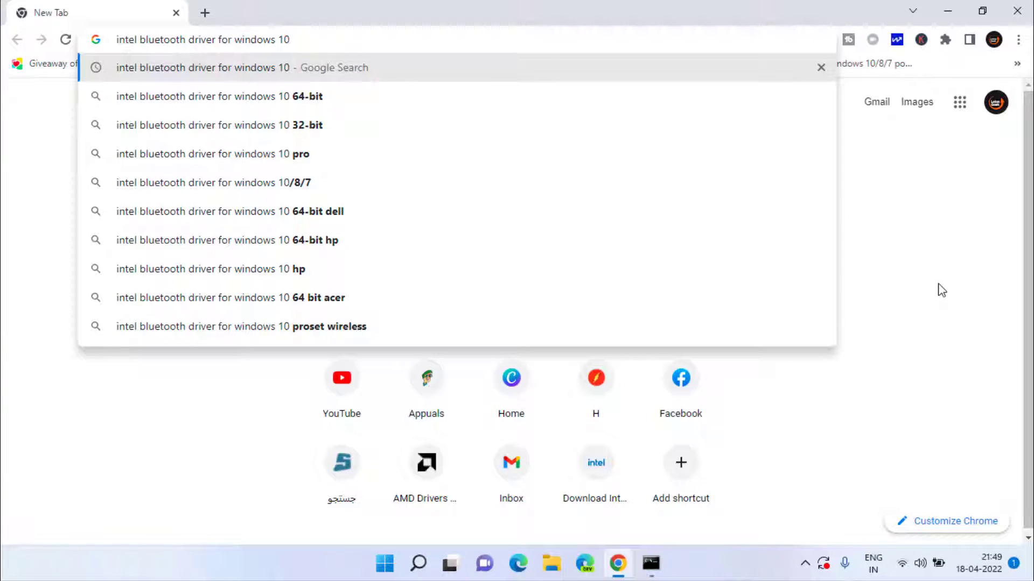
key(BackSpace)
text(1)
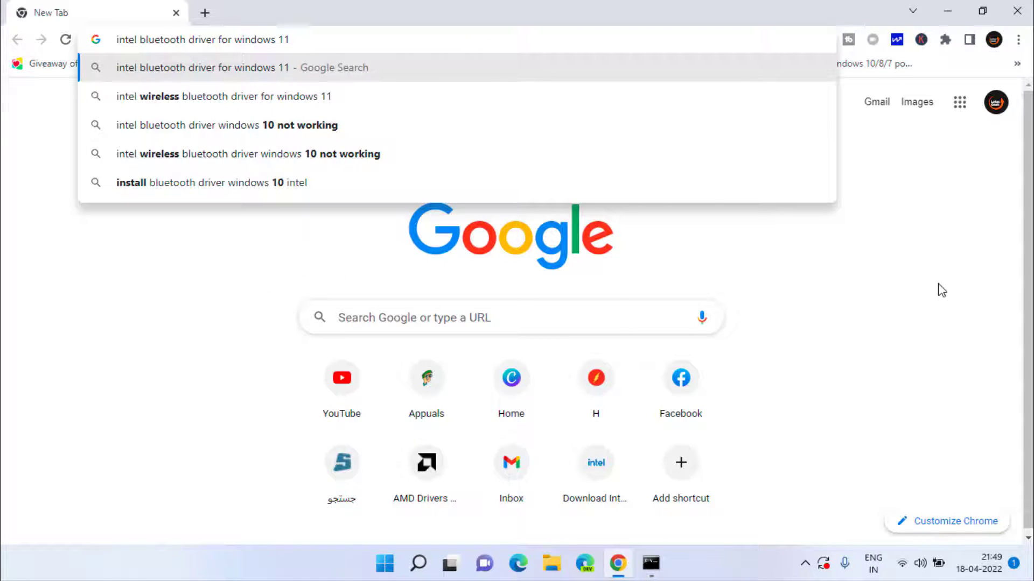
key(Return)
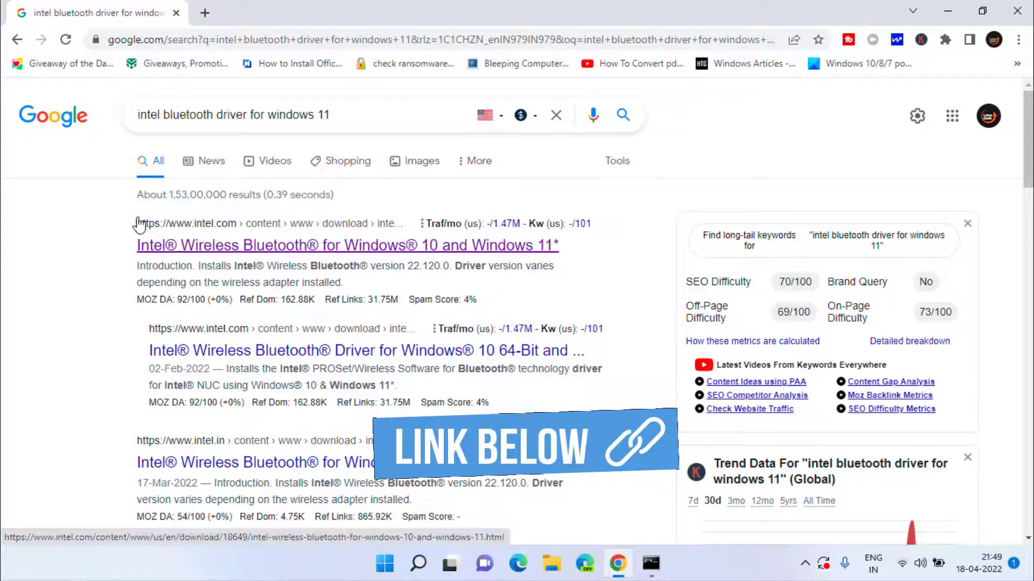
drag(139, 224, 277, 229)
Download BT-22.120.0-32-64UWD-Win10-Win11 to the Desktop, accepting the license, and run it.
click(383, 227)
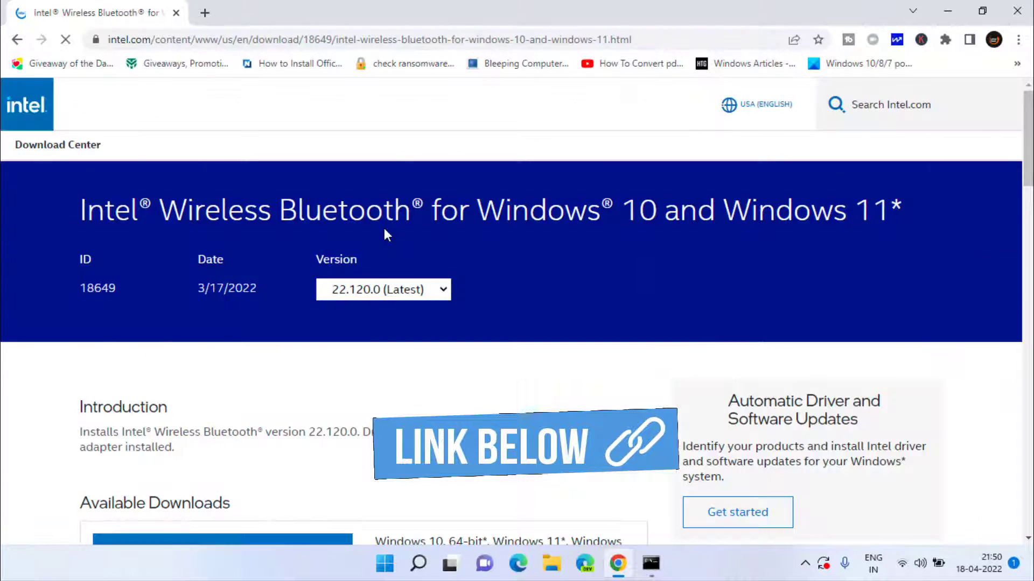
scroll(393, 232, down, 5)
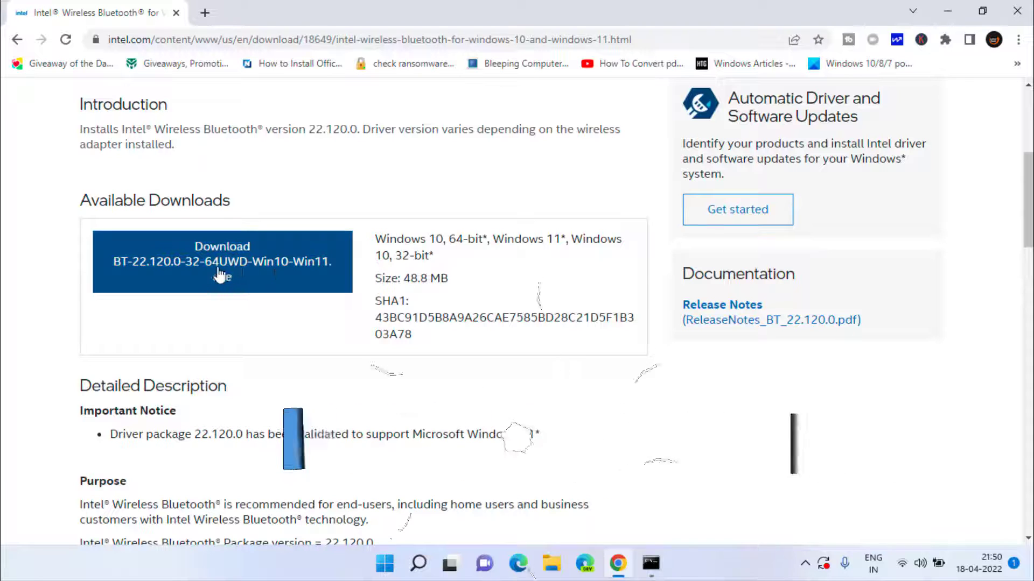
click(220, 276)
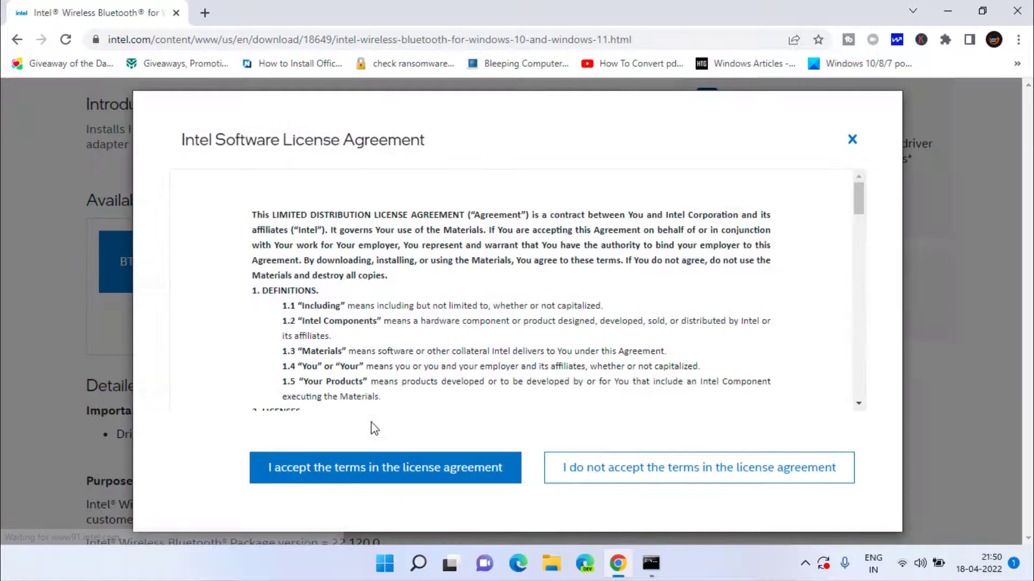
click(370, 473)
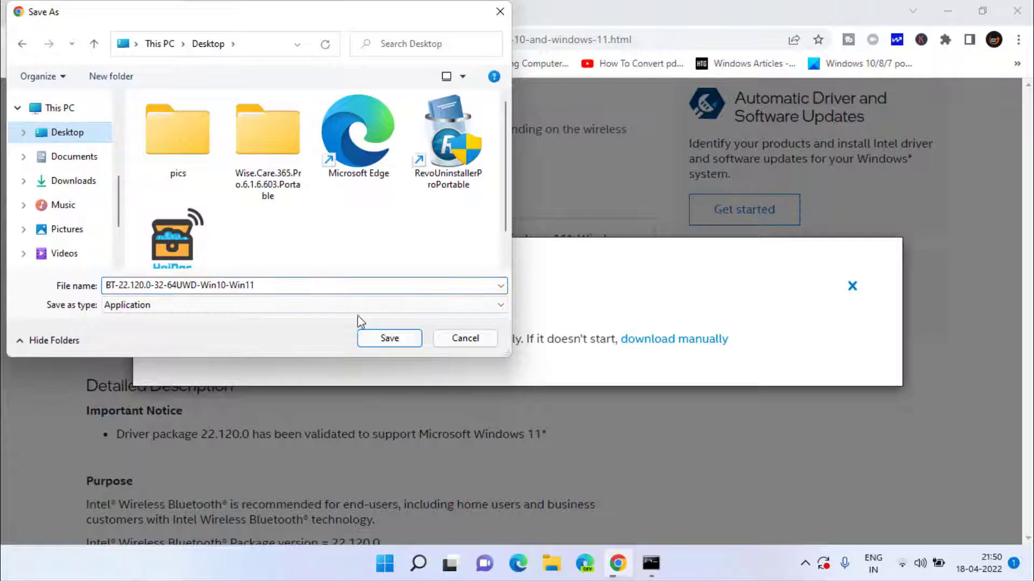
click(388, 338)
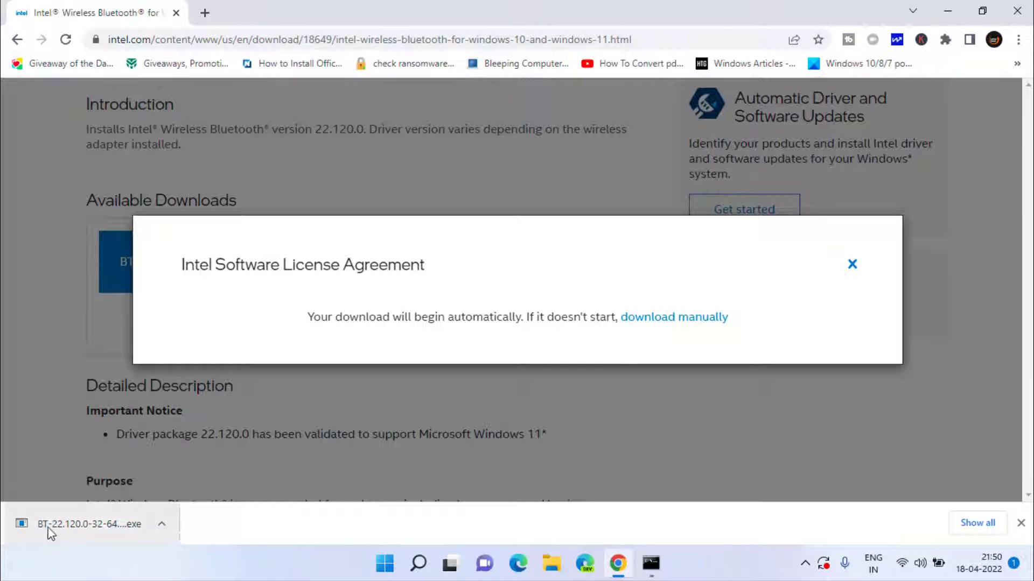
click(161, 525)
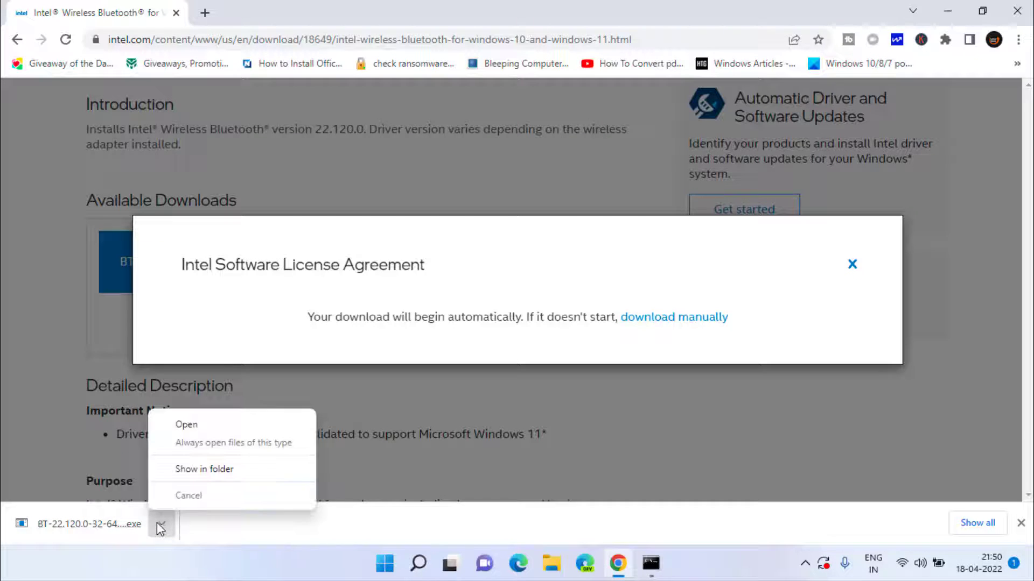
click(195, 427)
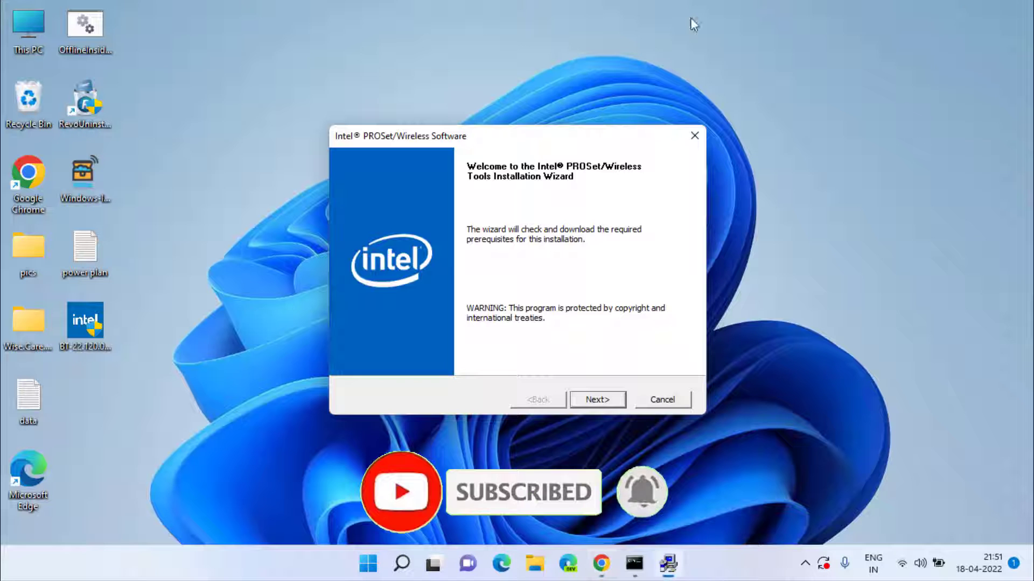
Accept the licence, install Intel Wireless Bluetooth with Complete setup, and finish the wizard.
click(595, 400)
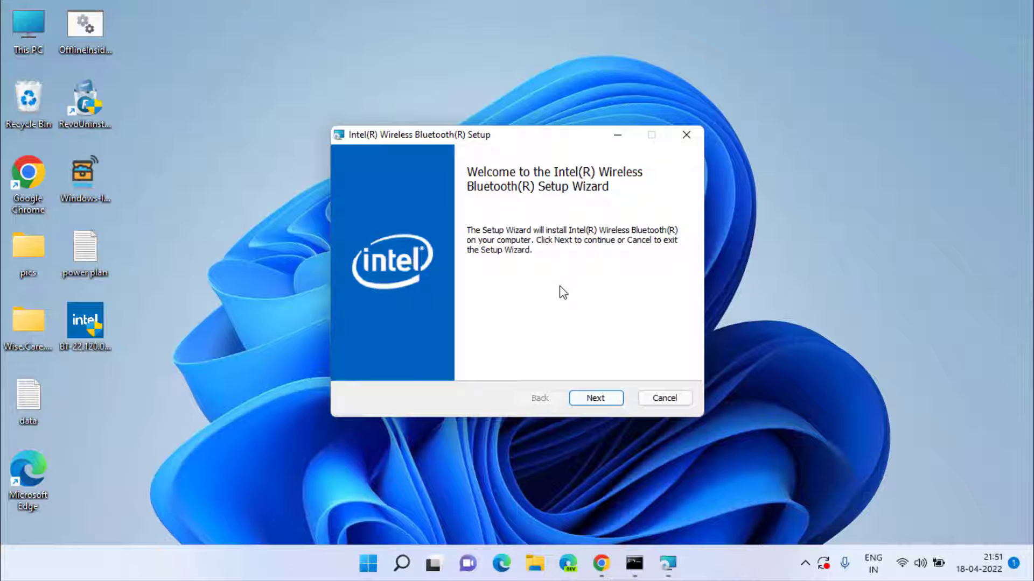
click(596, 399)
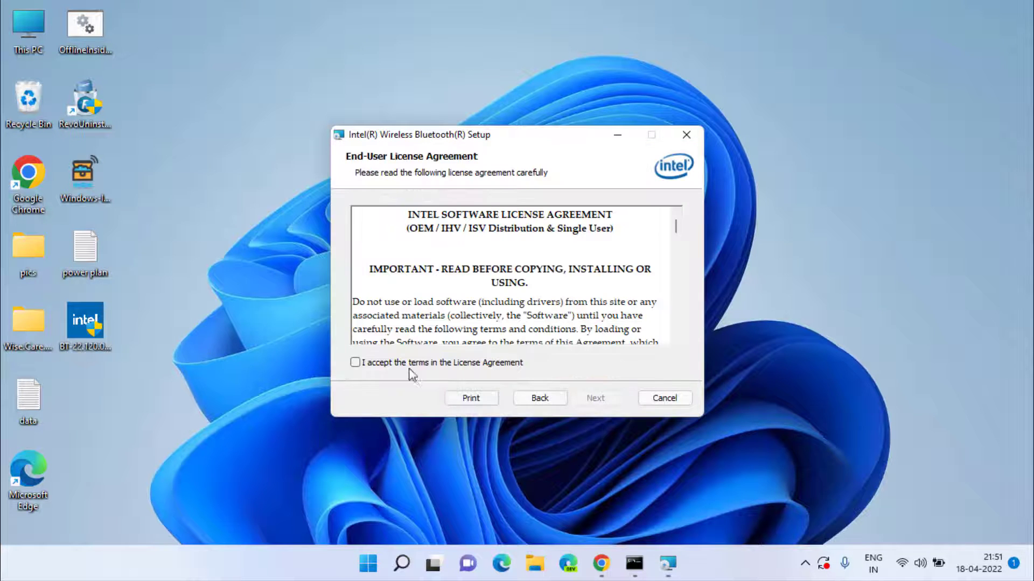
click(422, 365)
click(587, 402)
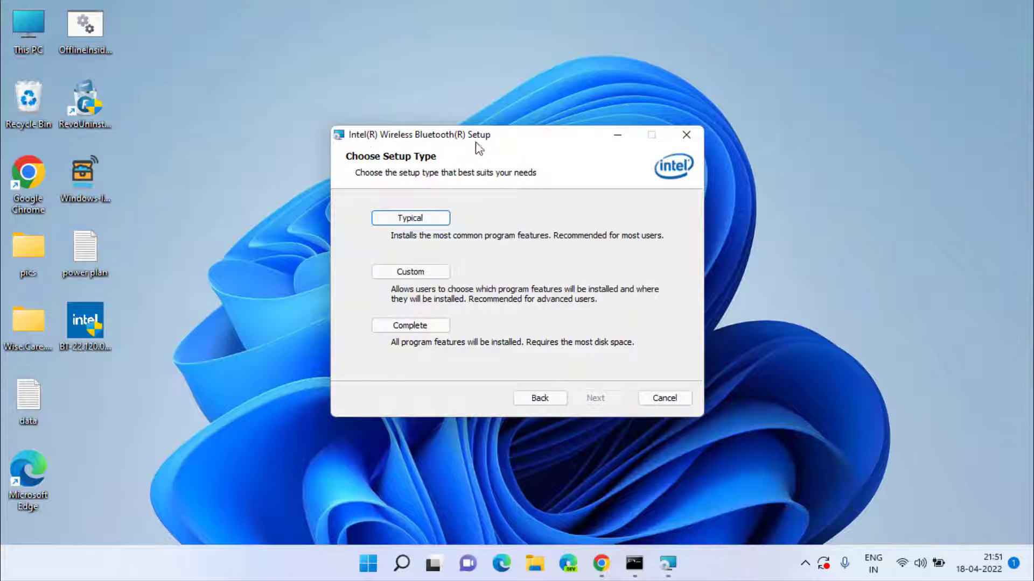
click(427, 325)
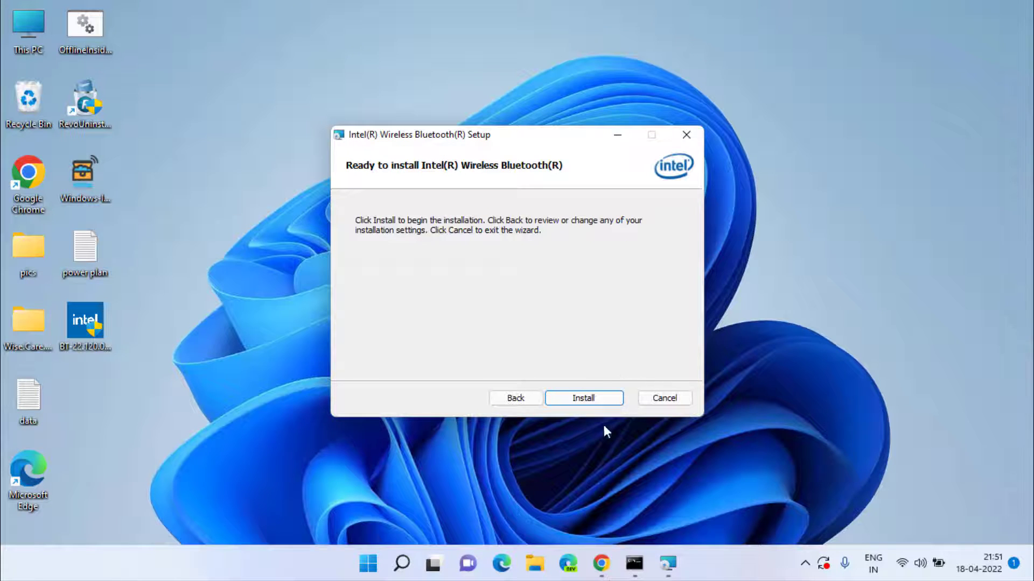
click(589, 398)
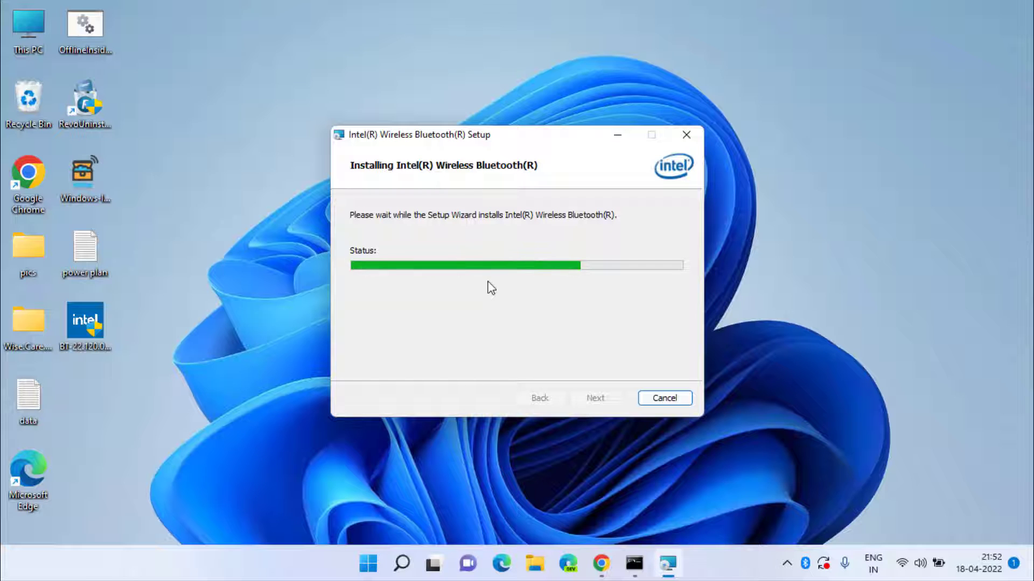
click(595, 397)
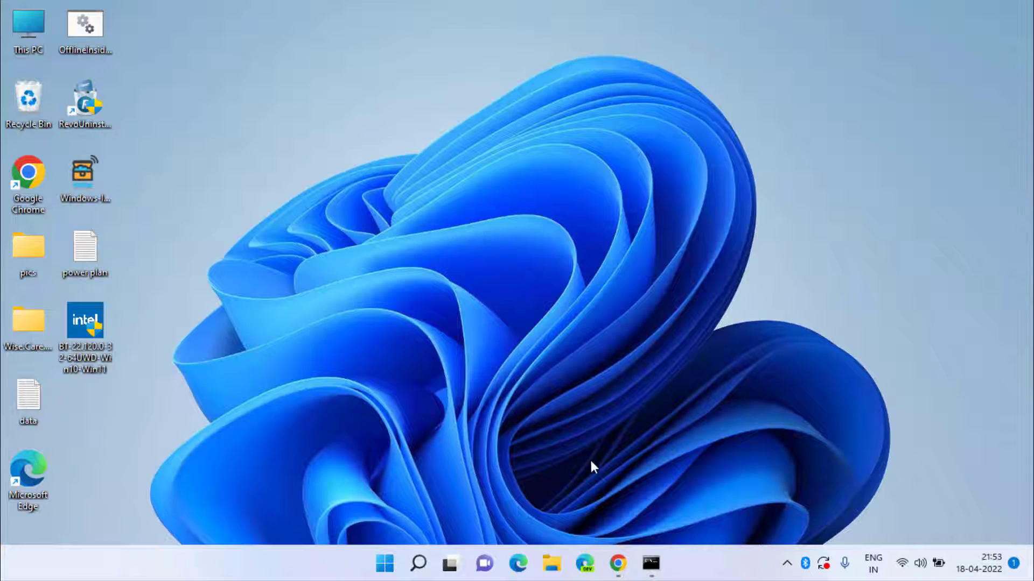
Restore the Command Prompt showing the netsh driver report and close it.
click(650, 563)
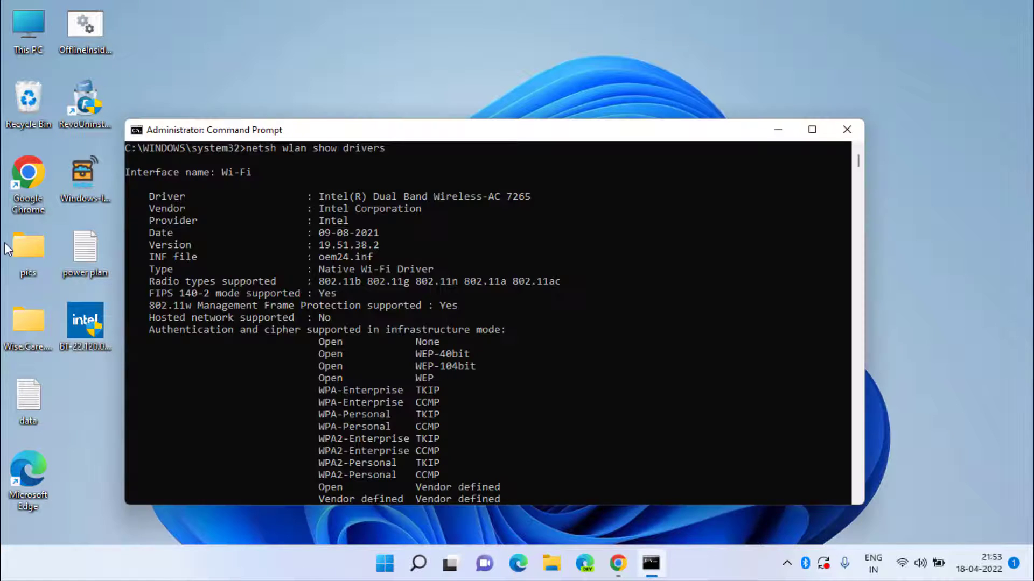
click(843, 141)
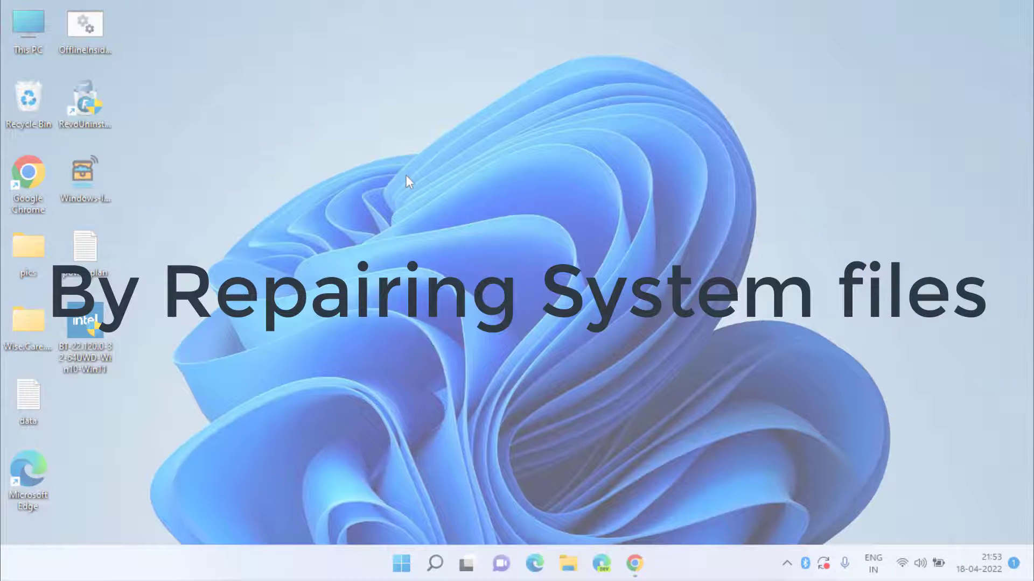
Run sfc /scannow in an administrator Command Prompt, then minimise that window.
click(399, 570)
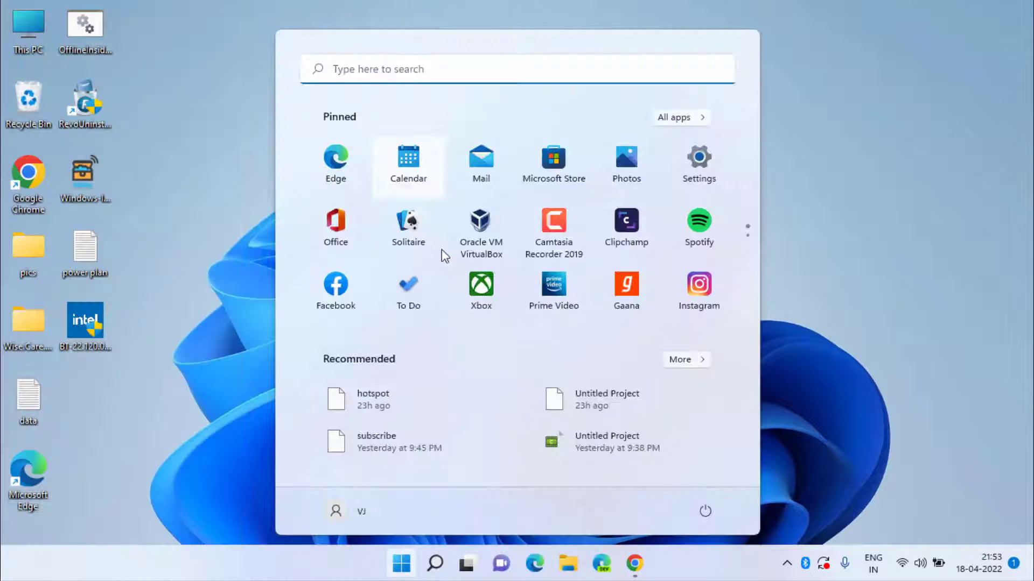
text(cmd)
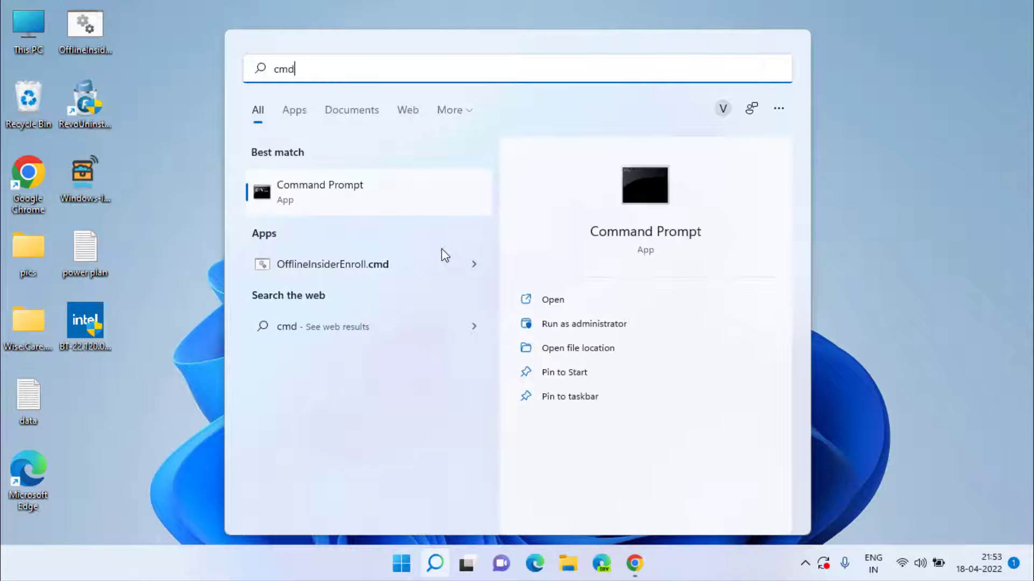
click(573, 325)
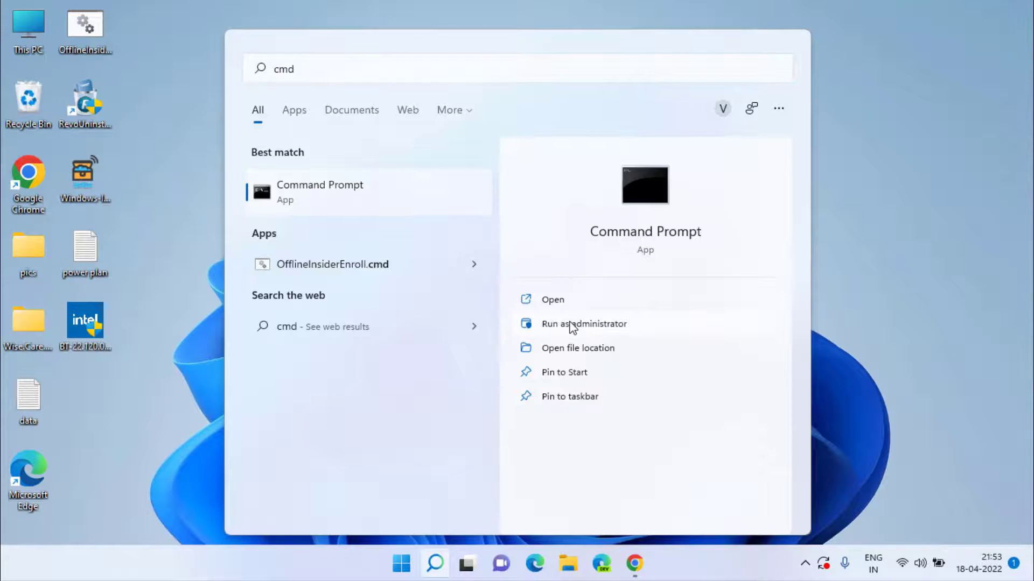
click(572, 325)
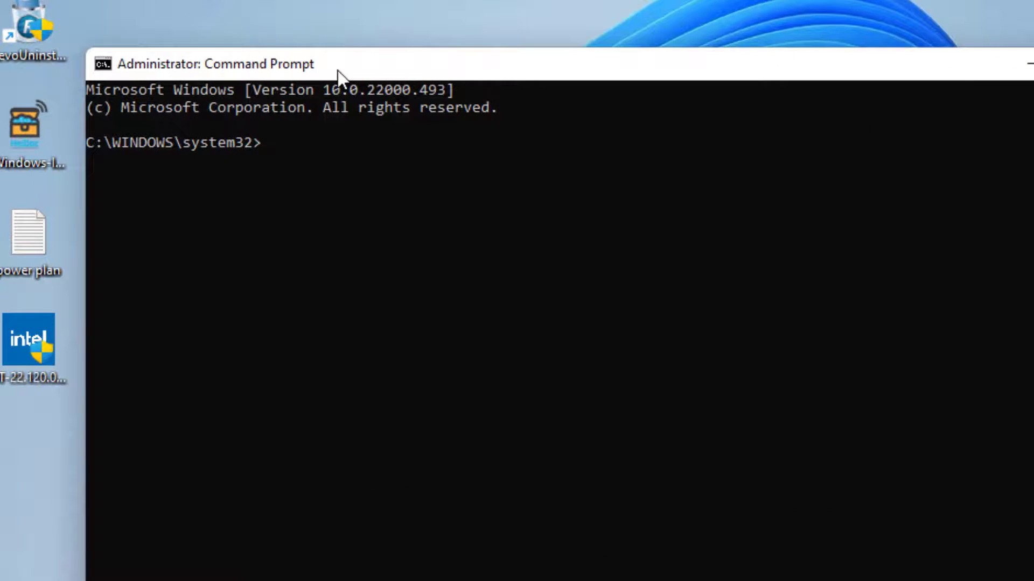
text(sfc )
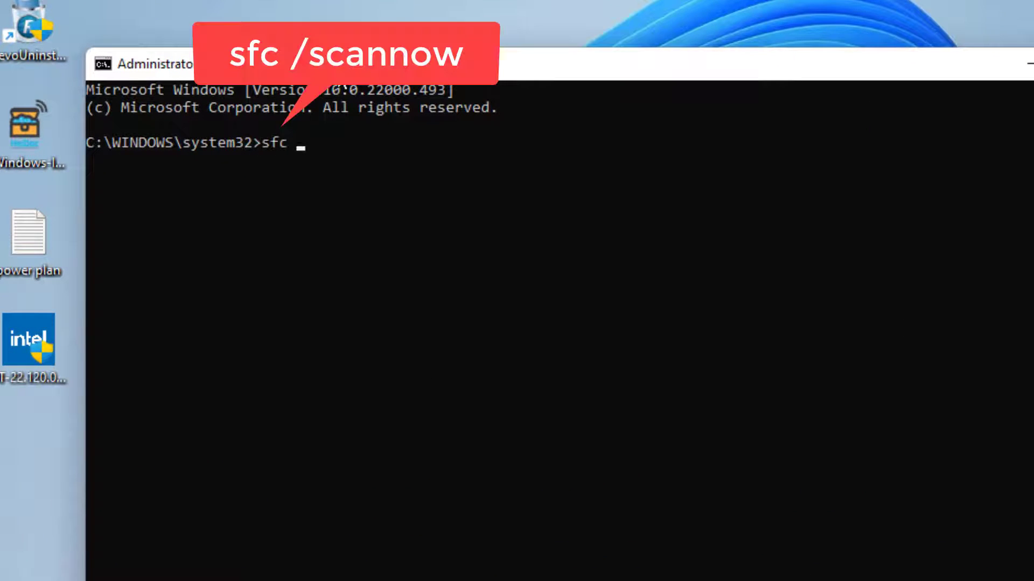
text(/scannow)
key(Return)
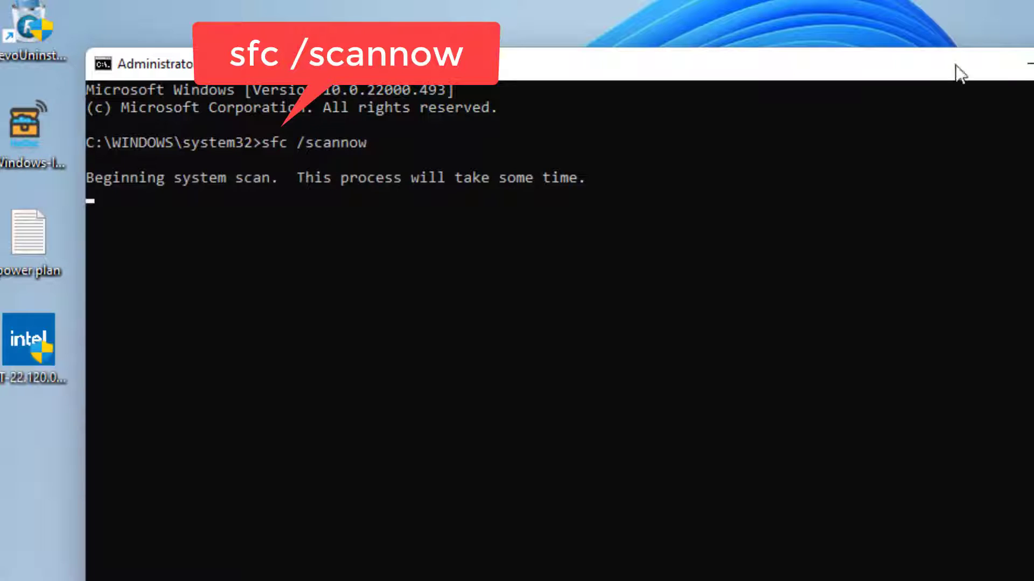
click(1026, 64)
Run dism /online /cleanup-image /restorehealth in a second administrator Command Prompt.
key(super)
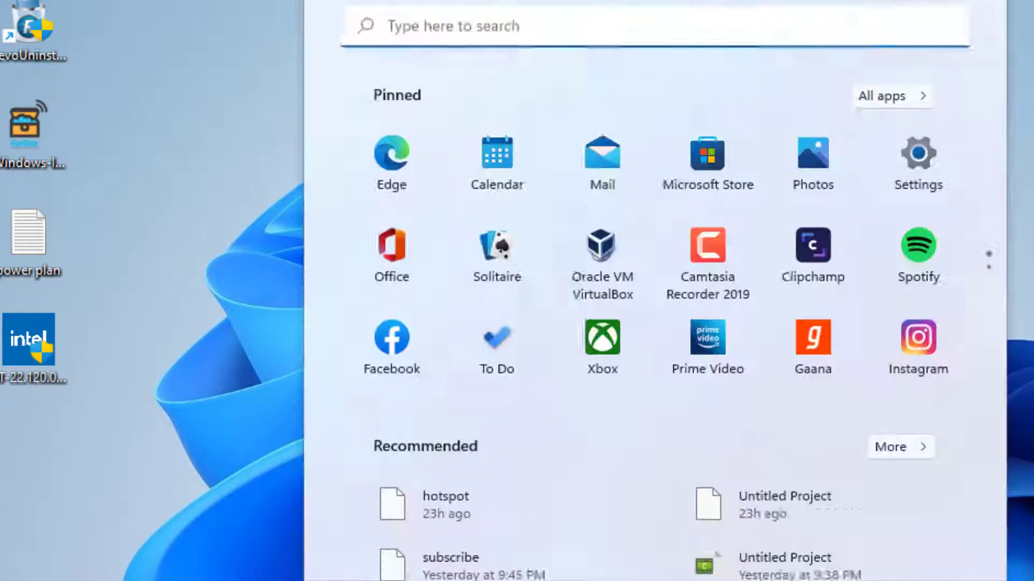
text(cmd)
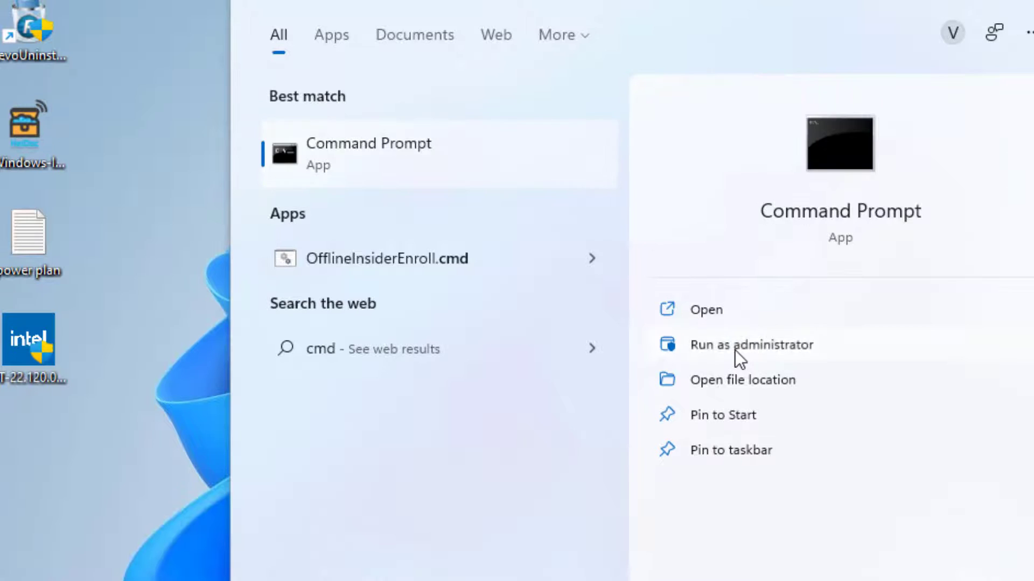
click(735, 347)
text(dism)
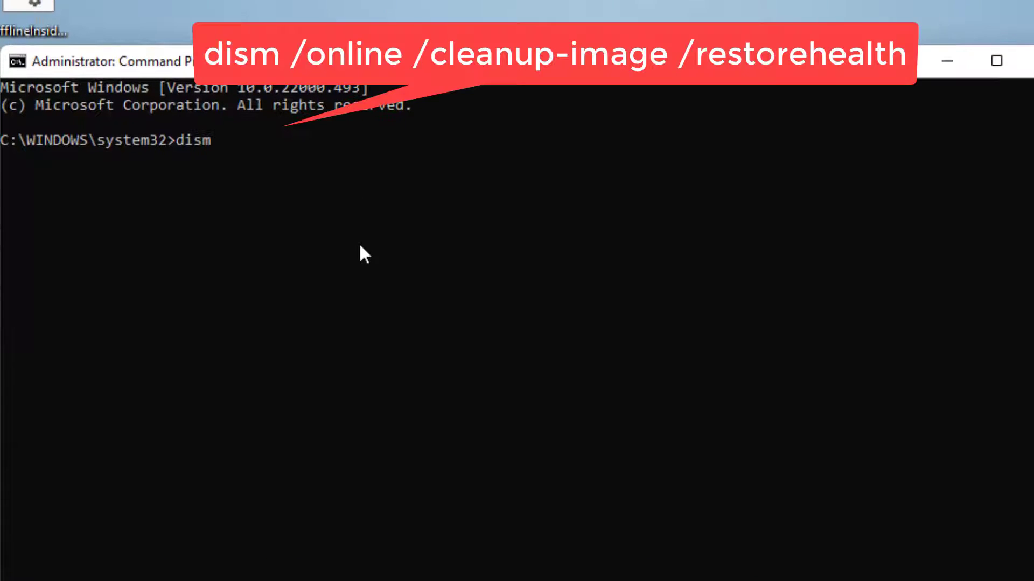
text( /online /c)
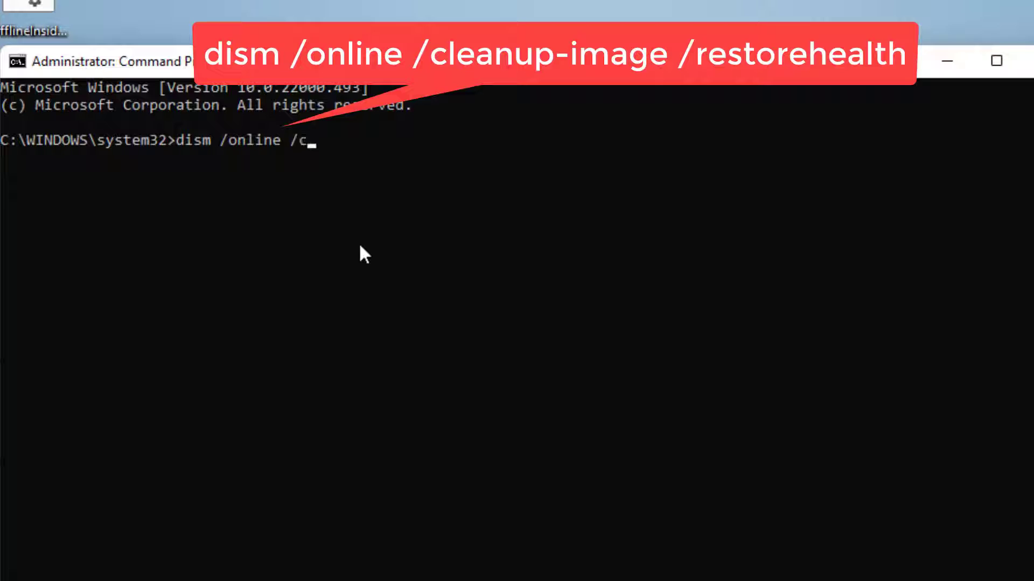
text(leanup-iam)
key(BackSpace)
key(BackSpace)
text(mage)
key(BackSpace)
key(BackSpace)
key(BackSpace)
key(BackSpace)
key(BackSpace)
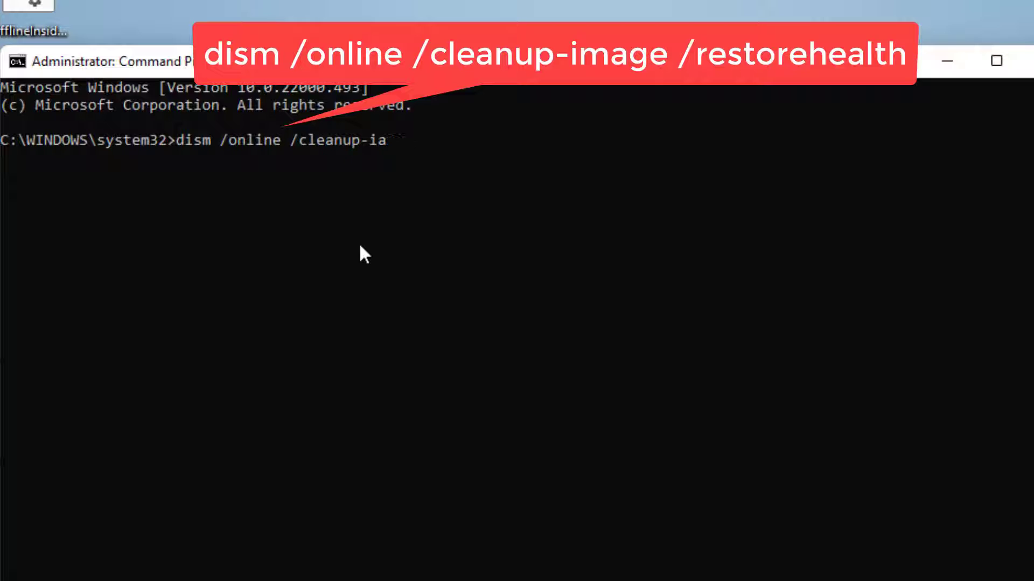
text(mage /restorehe)
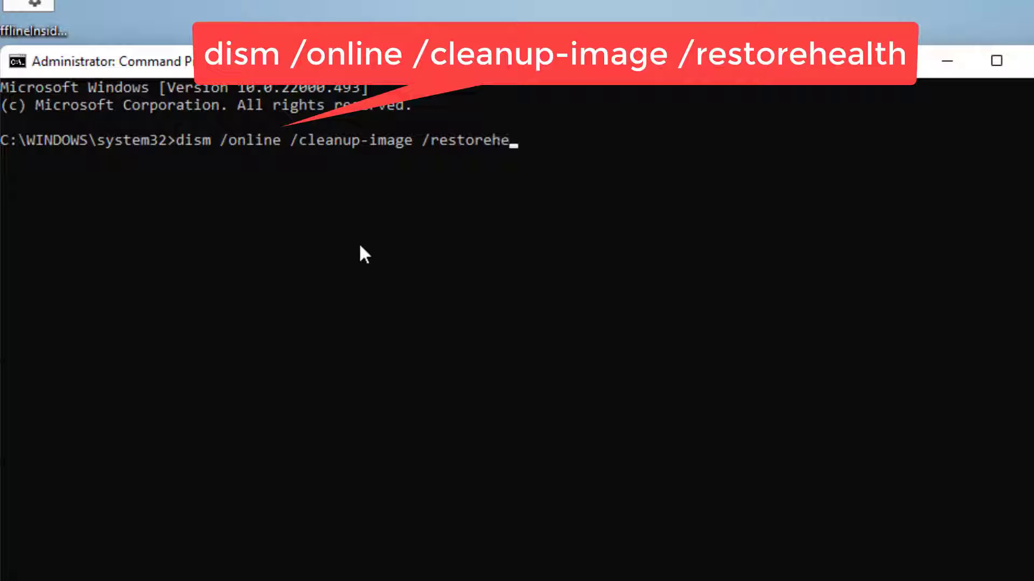
key(BackSpace)
key(BackSpace)
key(BackSpace)
key(BackSpace)
text(rehealt)
key(Return)
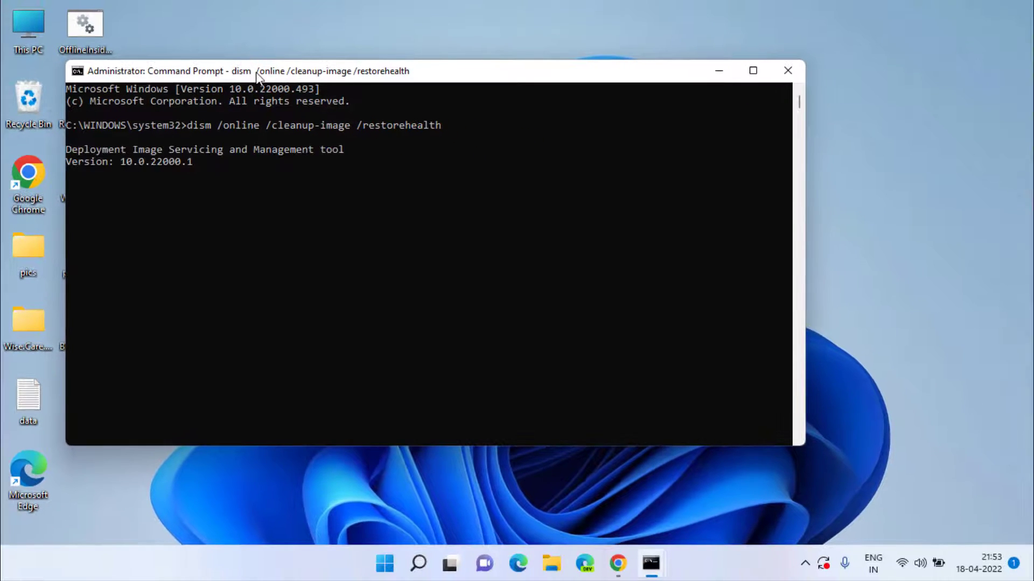
Rearrange the sfc and DISM windows, then minimise both to reveal the desktop.
drag(257, 77, 586, 94)
mouse_move(652, 574)
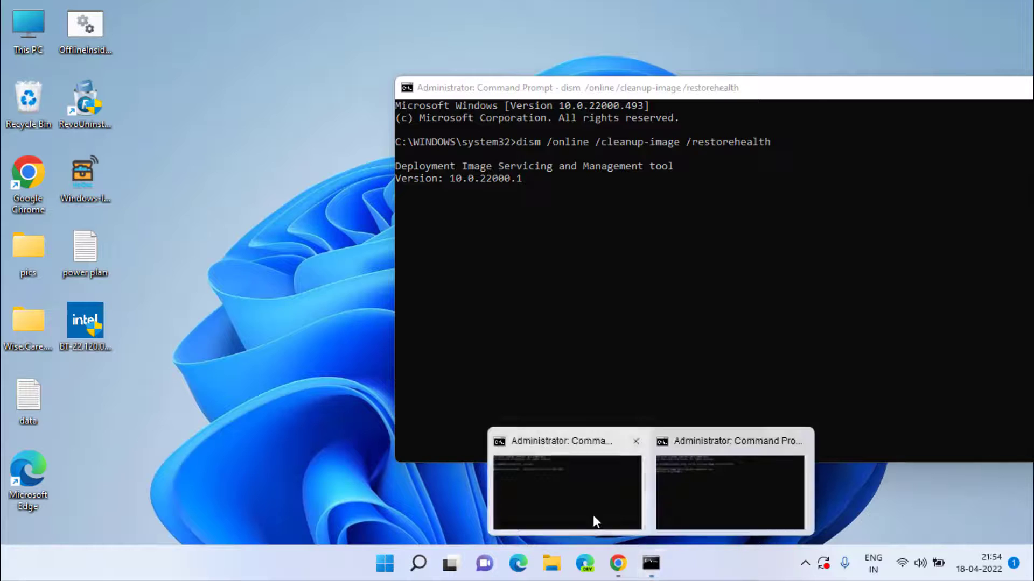
click(593, 517)
drag(510, 138, 755, 262)
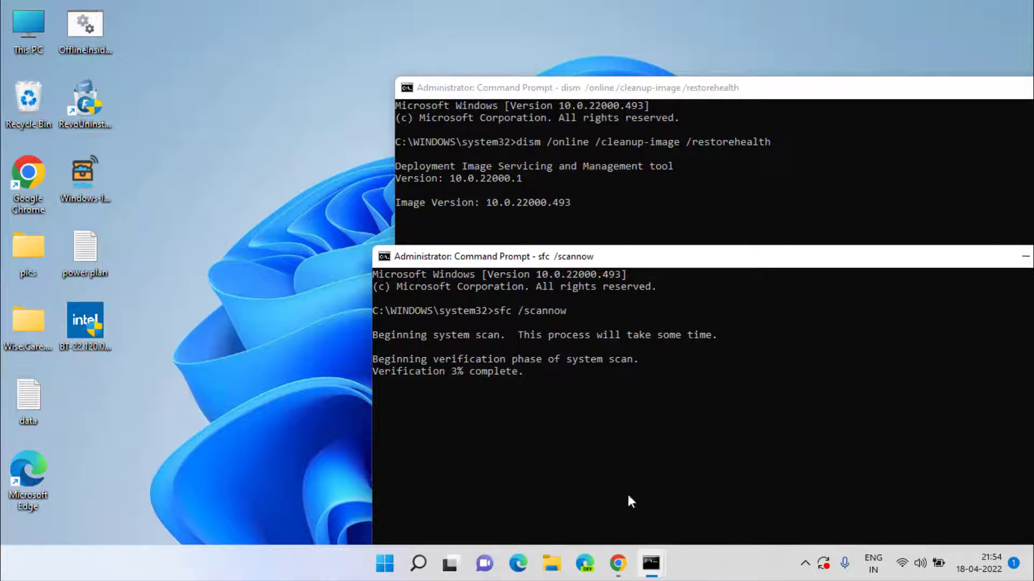
drag(660, 264, 364, 75)
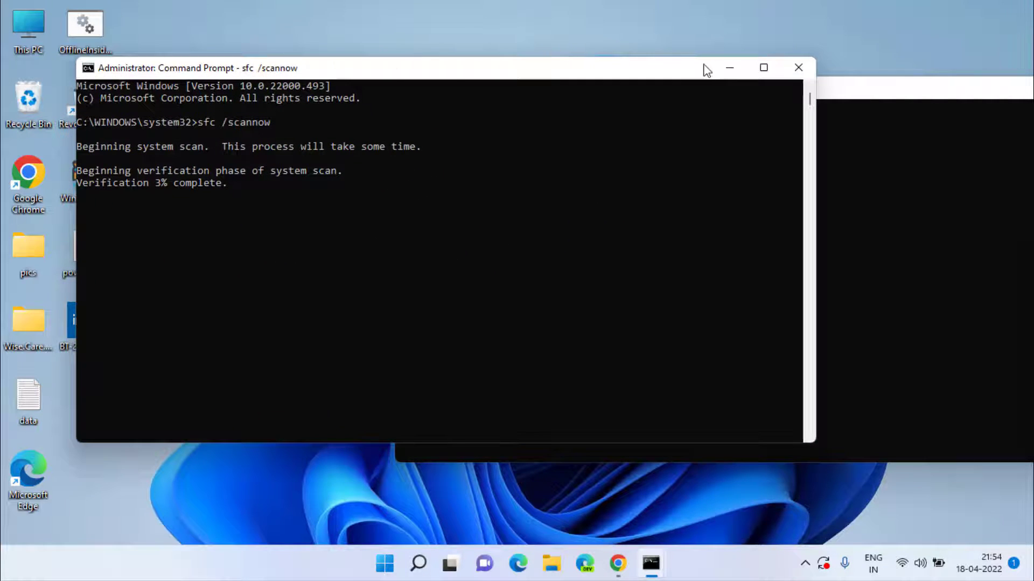
click(729, 67)
drag(858, 95, 646, 83)
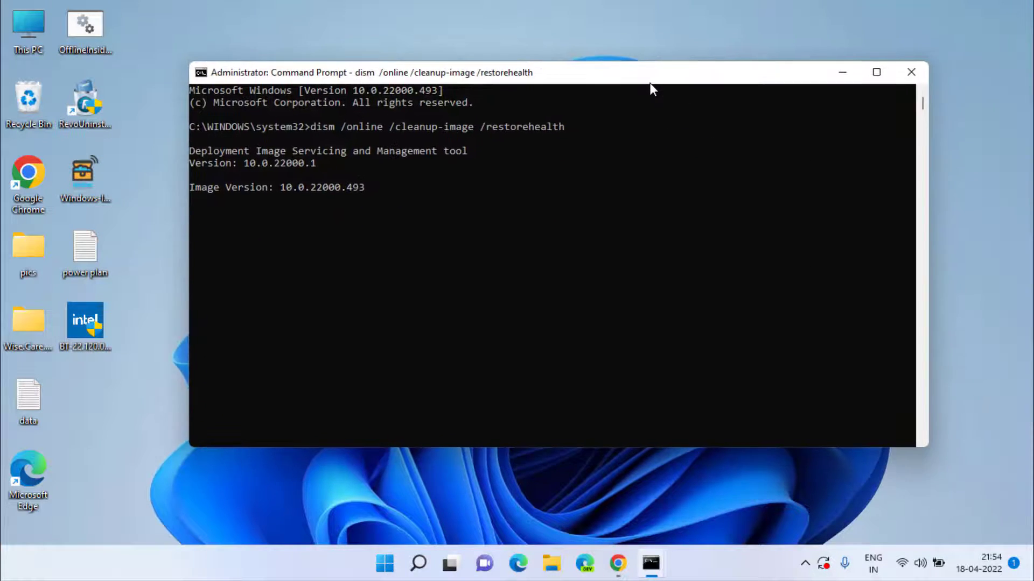
click(844, 73)
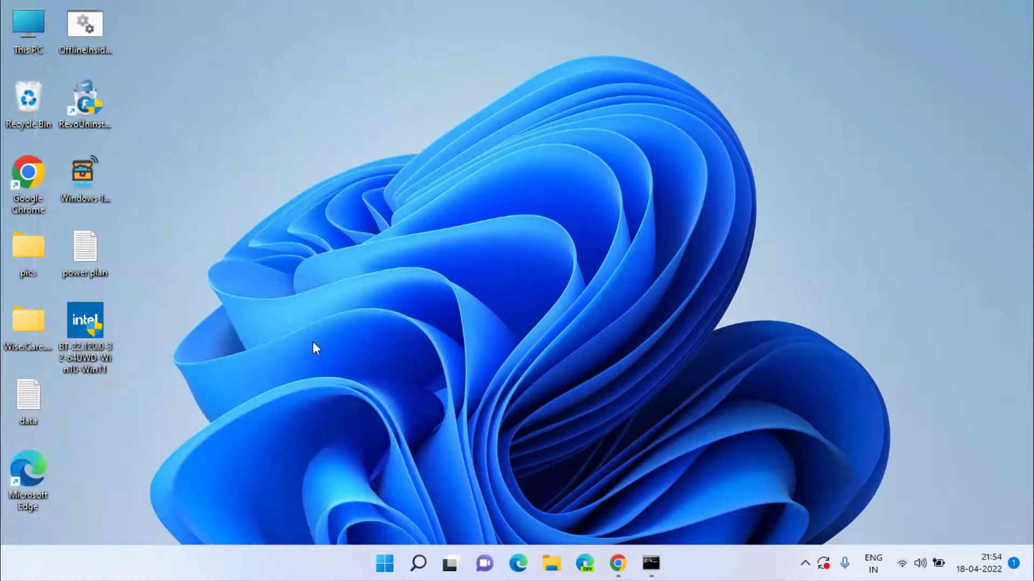
Add a Mobile hotspot tile in Quick Settings edit mode, then reopen the panel to confirm it.
key(super+a)
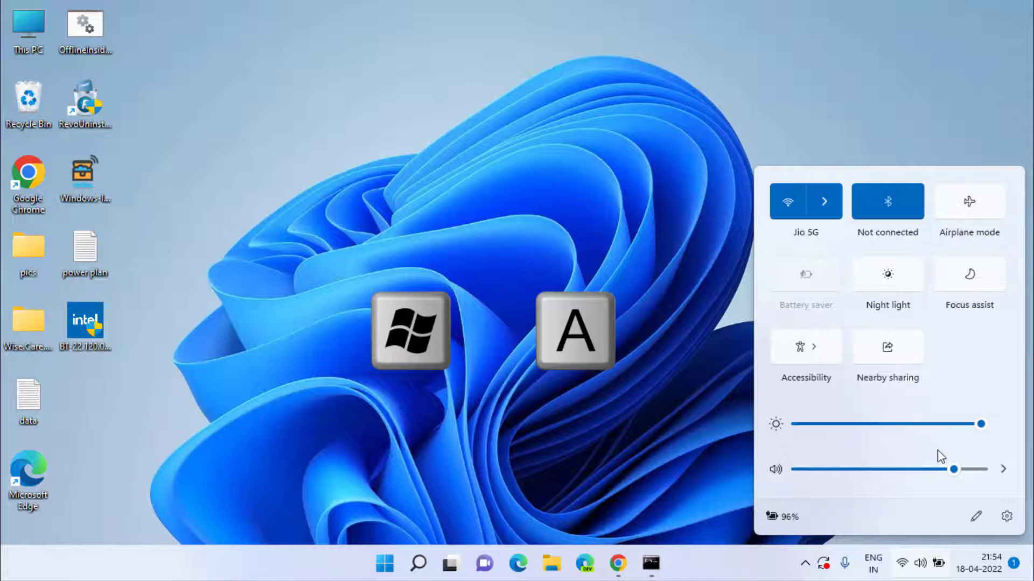
click(977, 518)
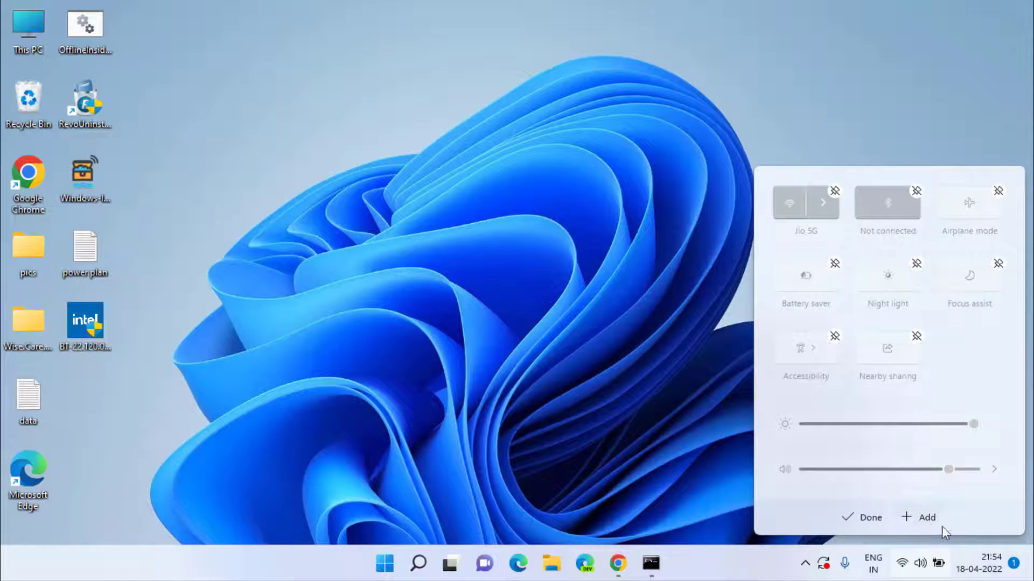
click(927, 518)
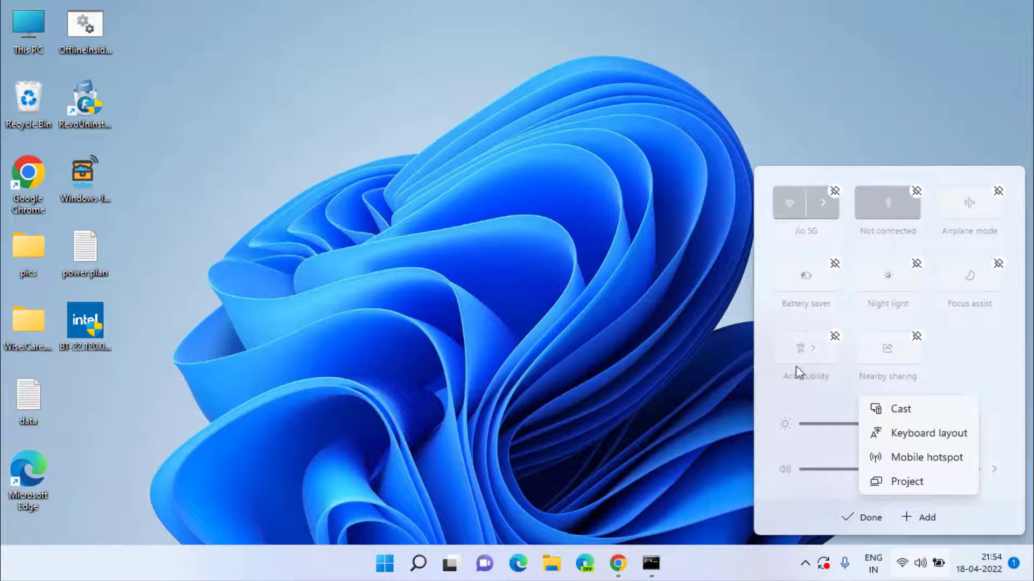
click(944, 460)
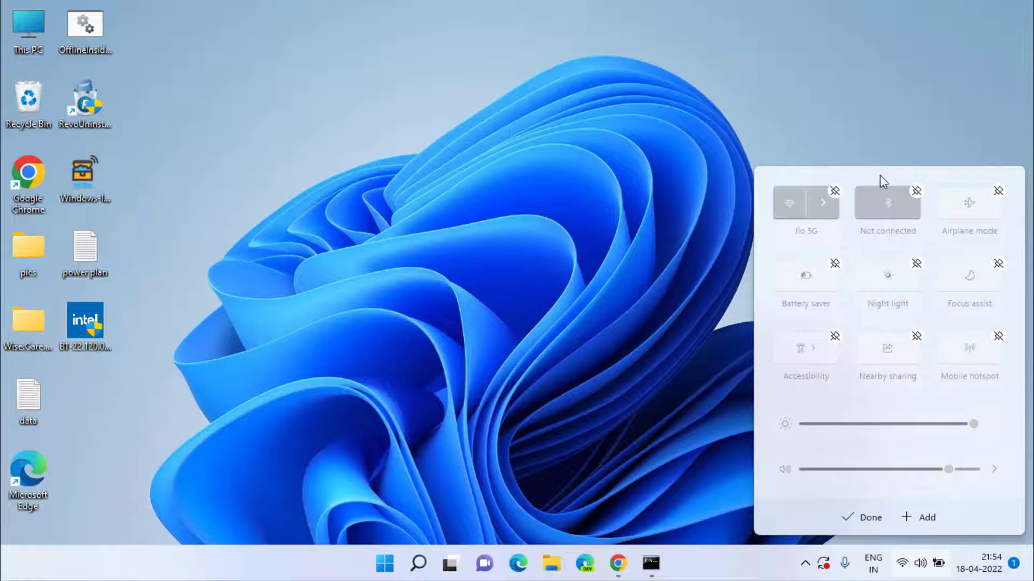
click(517, 281)
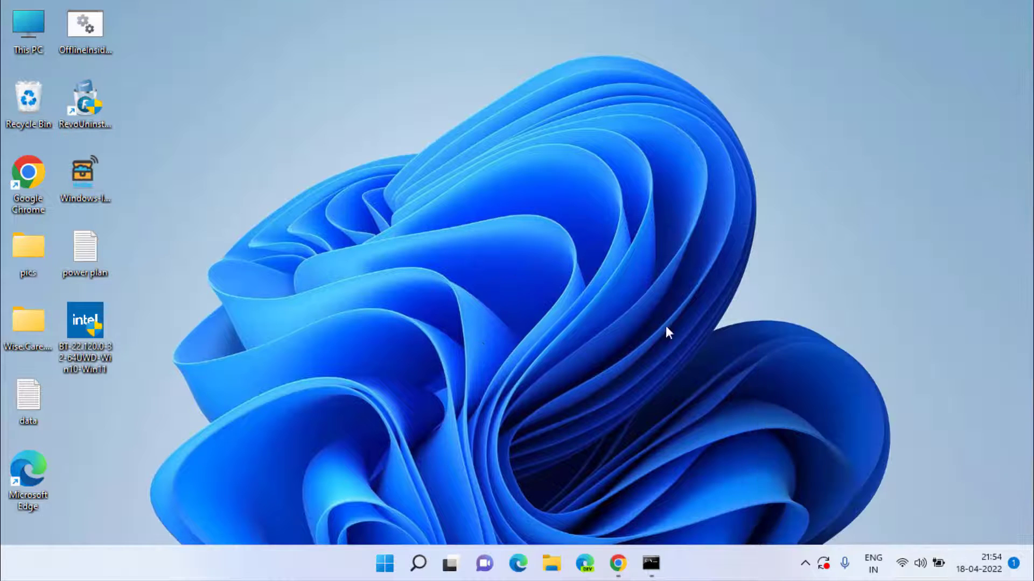
click(918, 564)
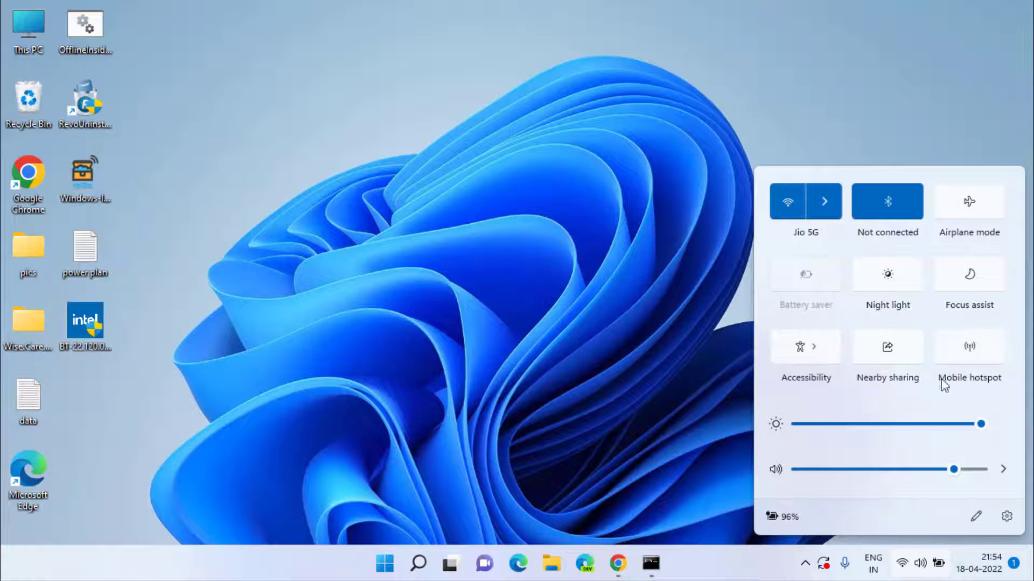
click(491, 277)
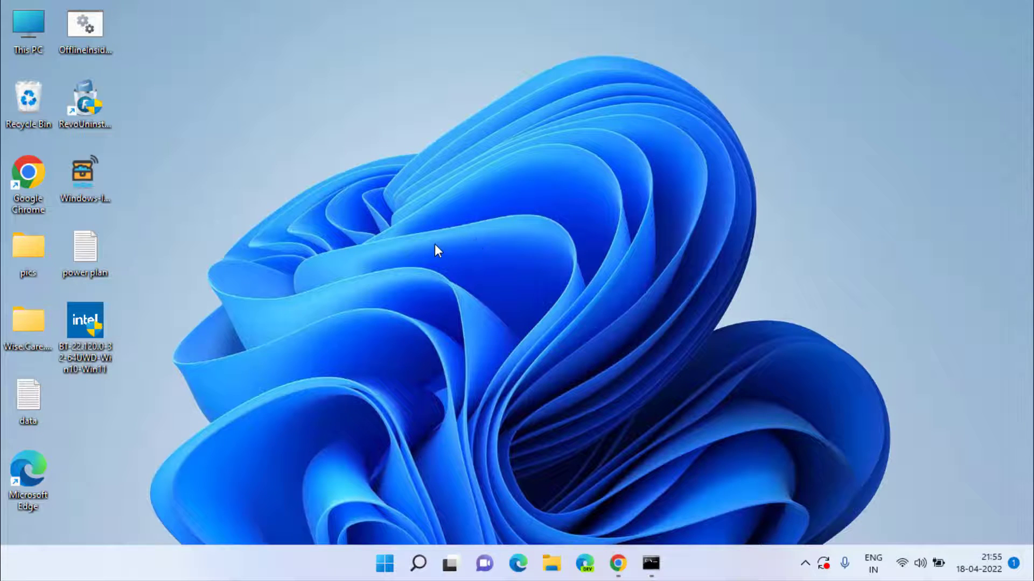
Browse File Explorer to C:\Windows\System32.
key(super+e)
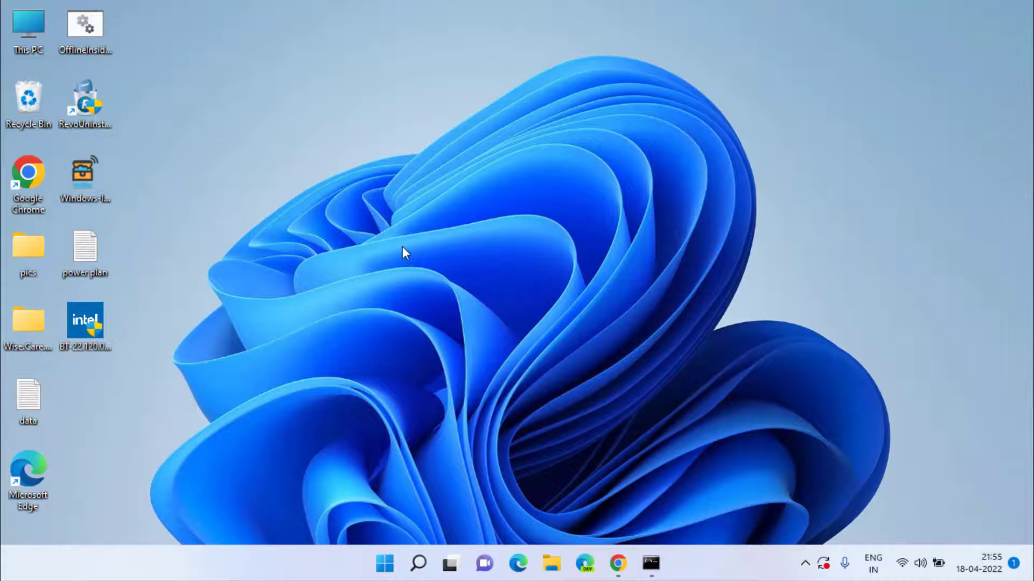
double_click(351, 282)
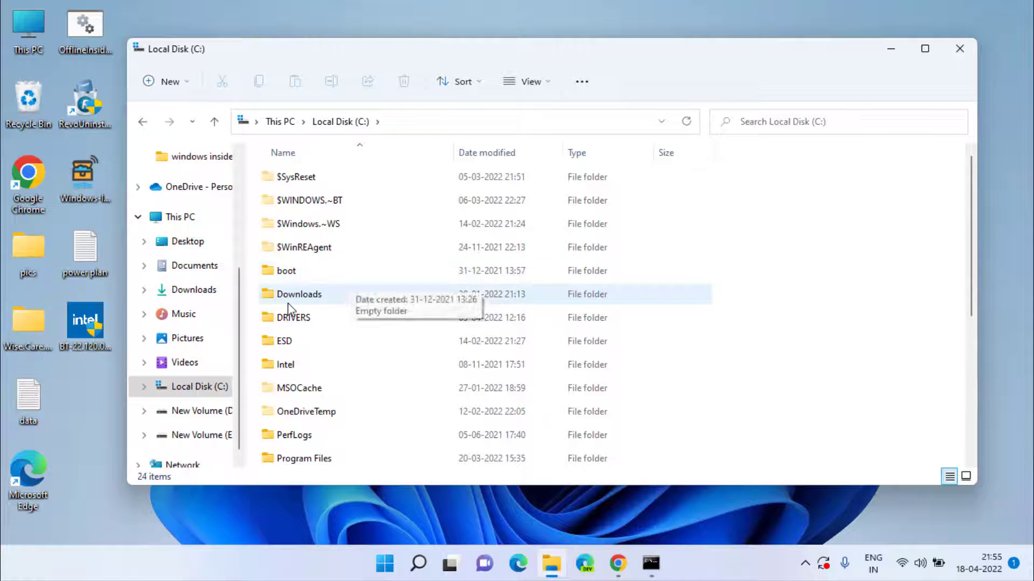
scroll(334, 323, down, 4)
click(317, 348)
double_click(315, 346)
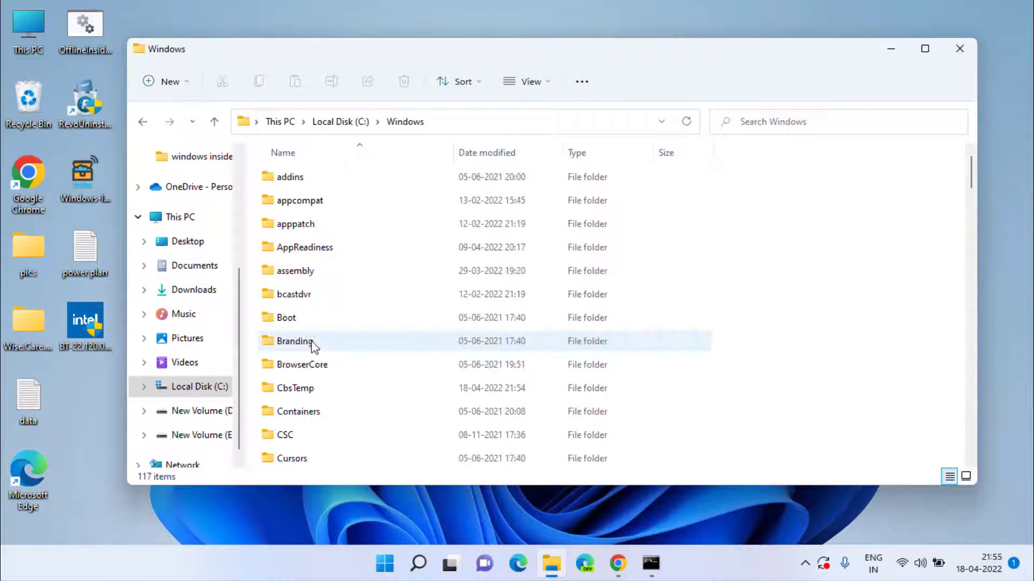
key(s)
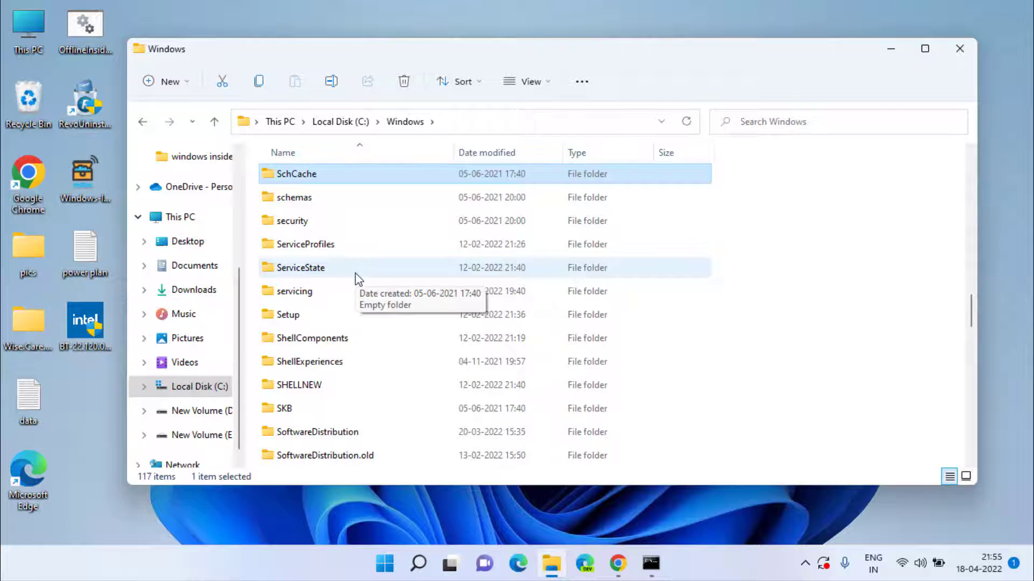
scroll(355, 277, down, 3)
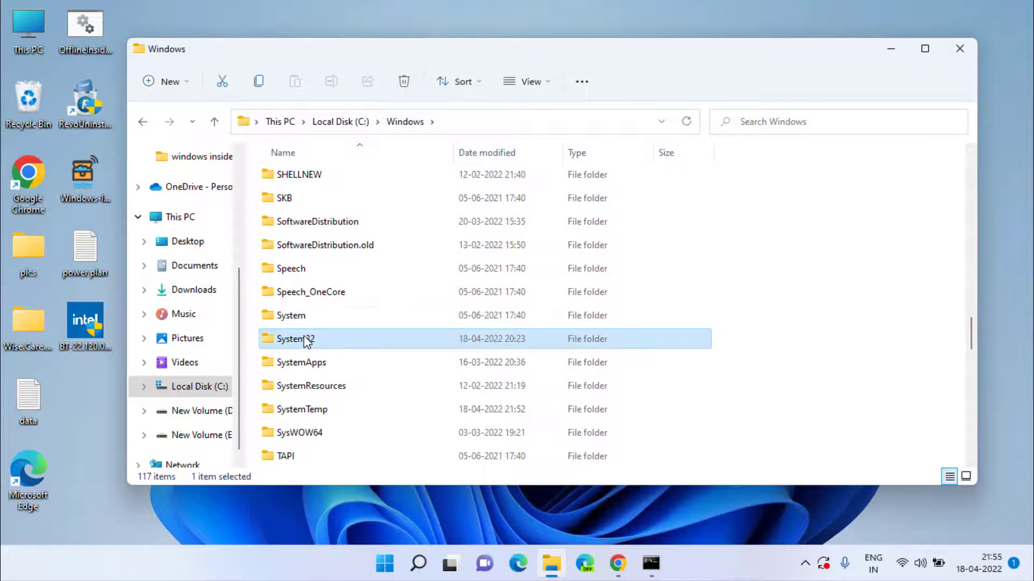
double_click(350, 338)
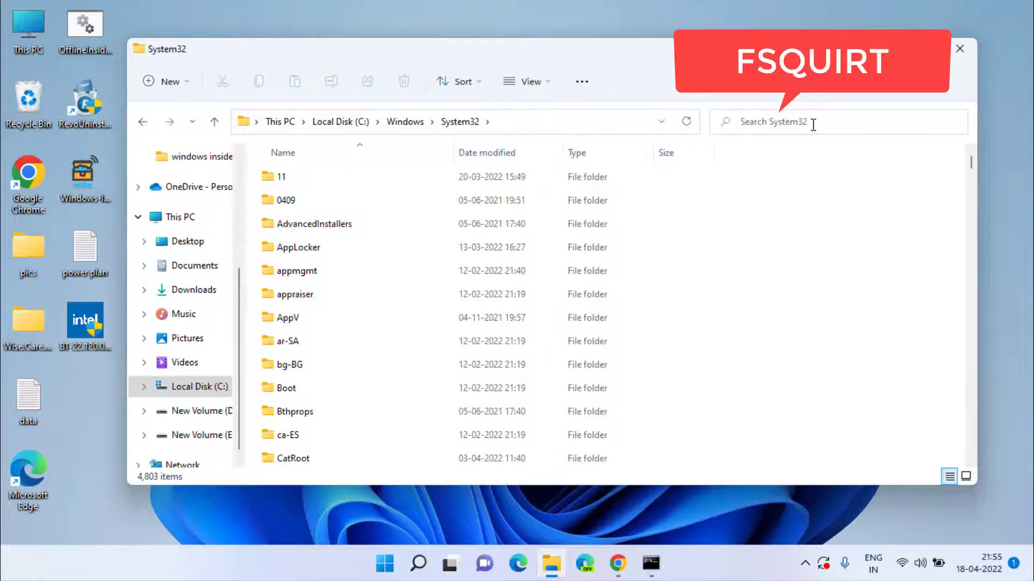
Search System32 for fsquirt, copy the result, and minimise File Explorer.
key(f)
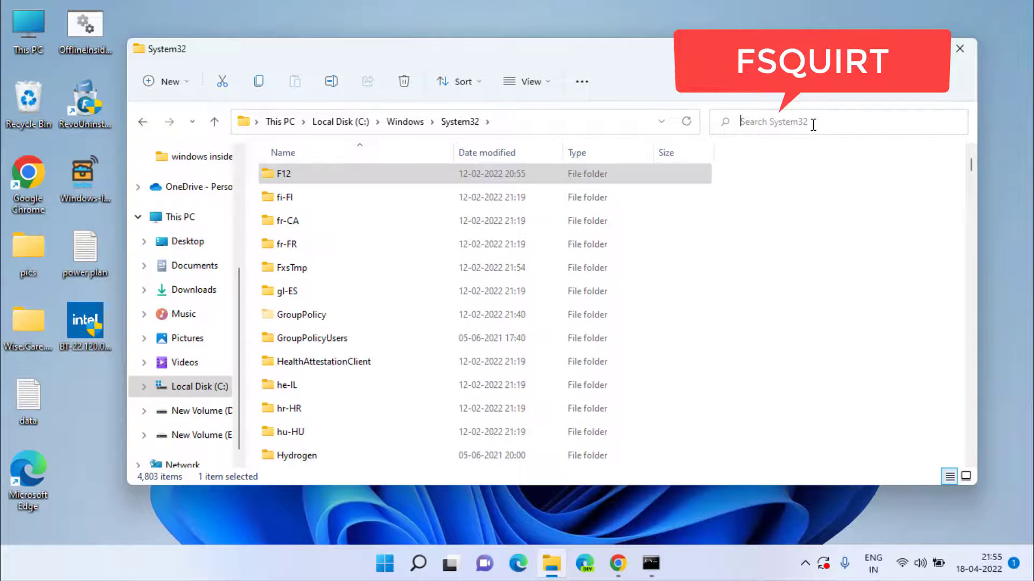
click(813, 124)
text(s)
key(BackSpace)
text(fsquirt)
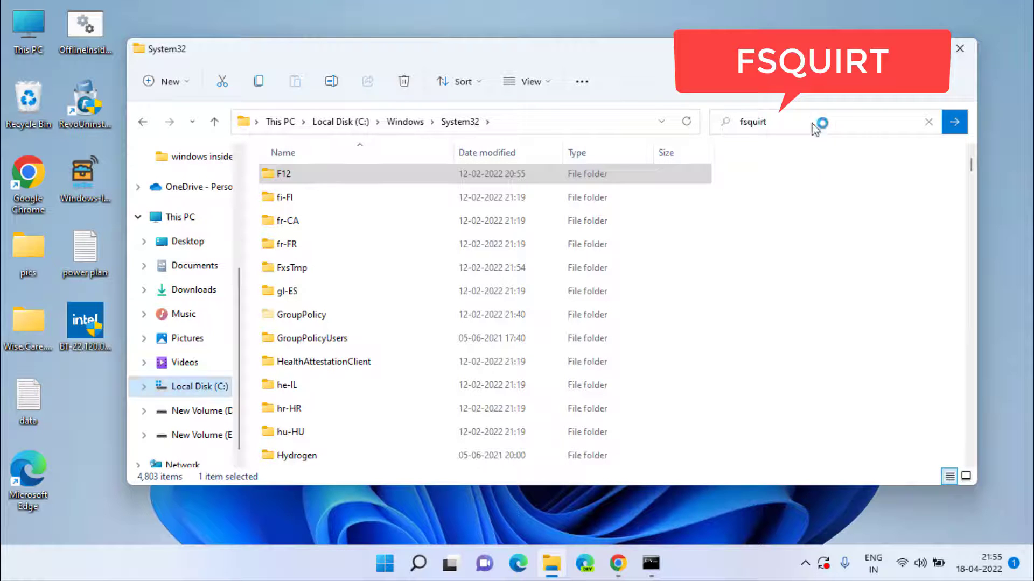
key(Return)
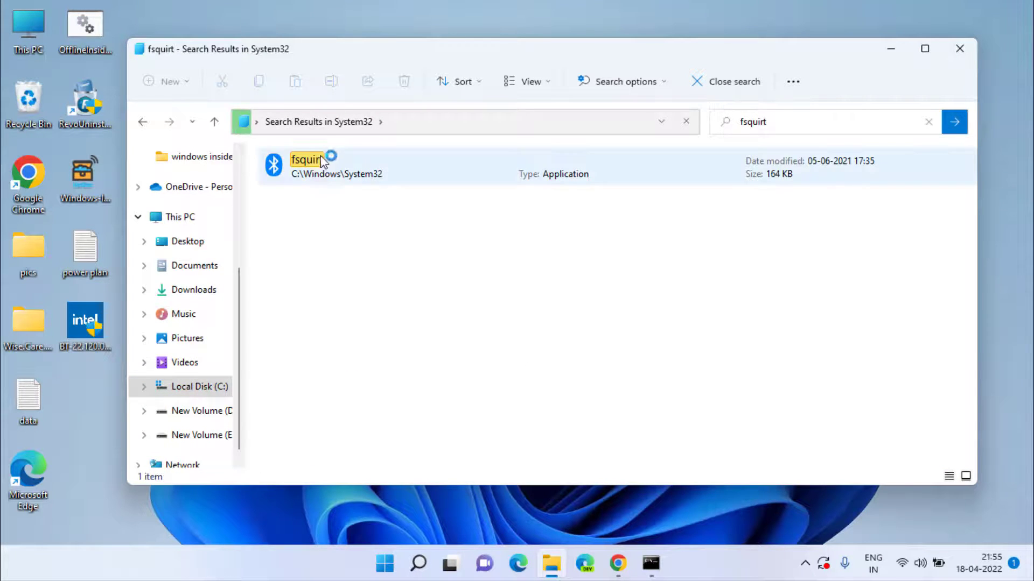
click(319, 166)
right_click(318, 168)
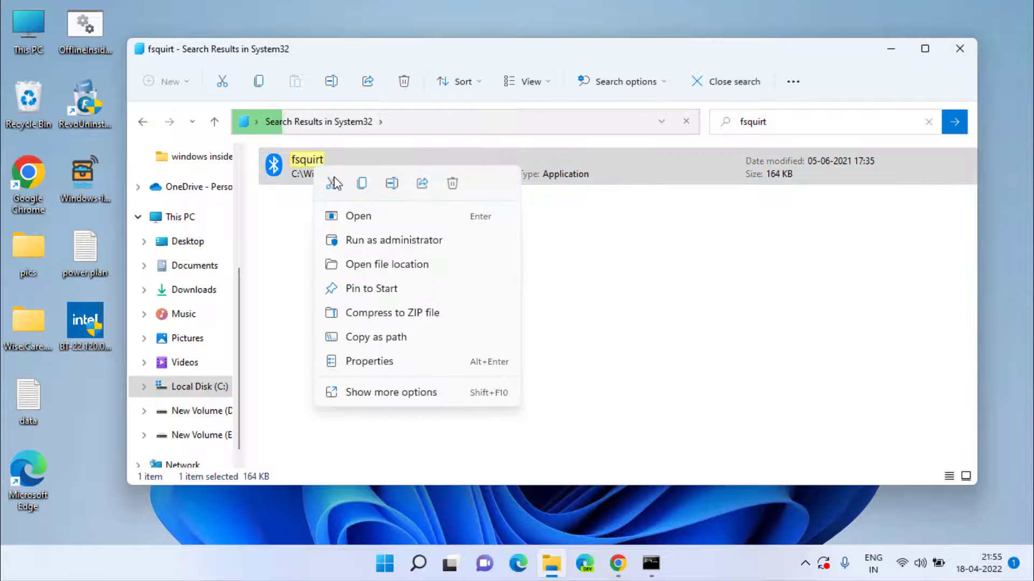
click(362, 184)
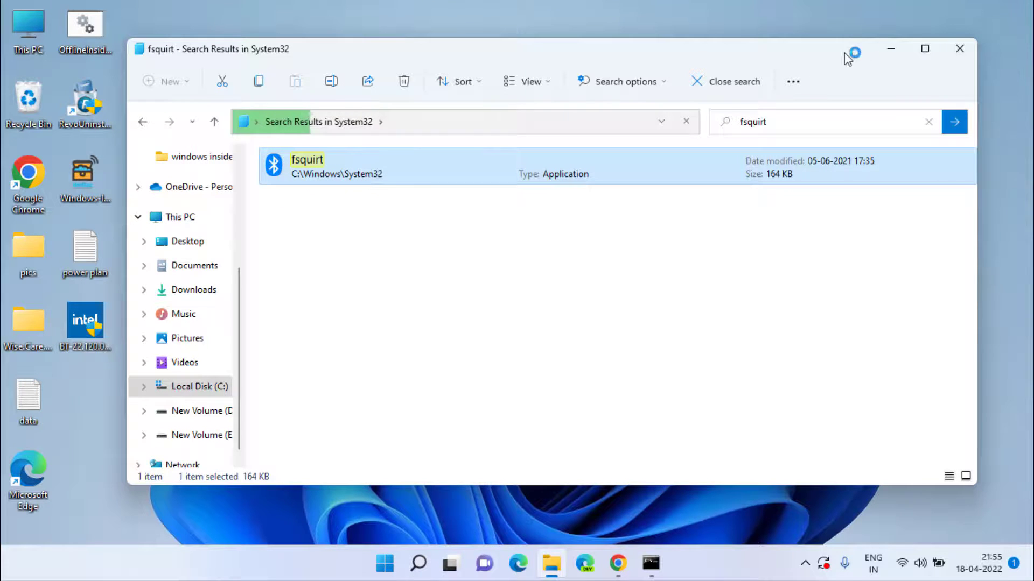
click(892, 56)
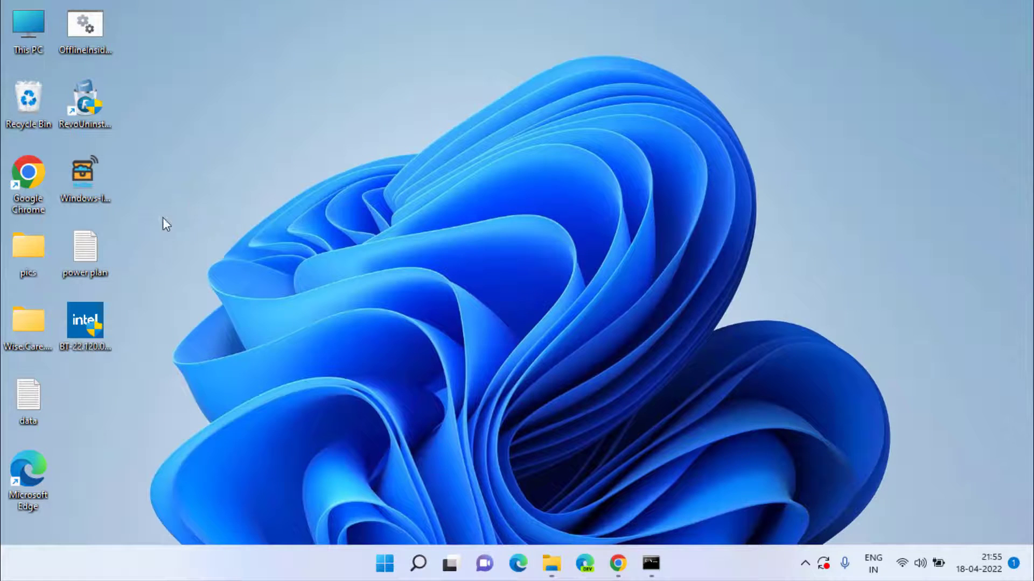
Paste an fsquirt shortcut onto the desktop, confirm it launches Bluetooth File Transfer, then cancel.
right_click(210, 159)
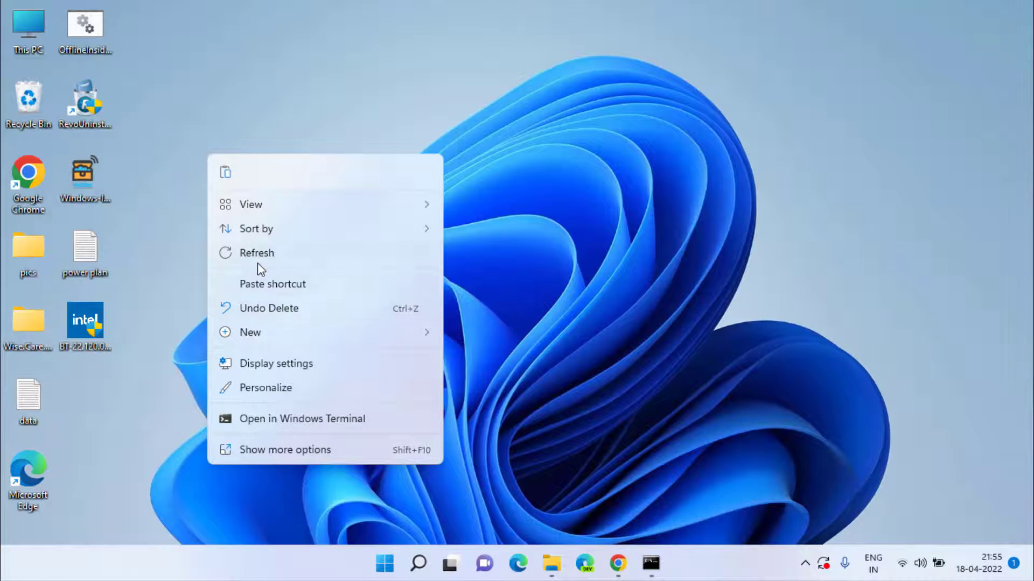
click(226, 173)
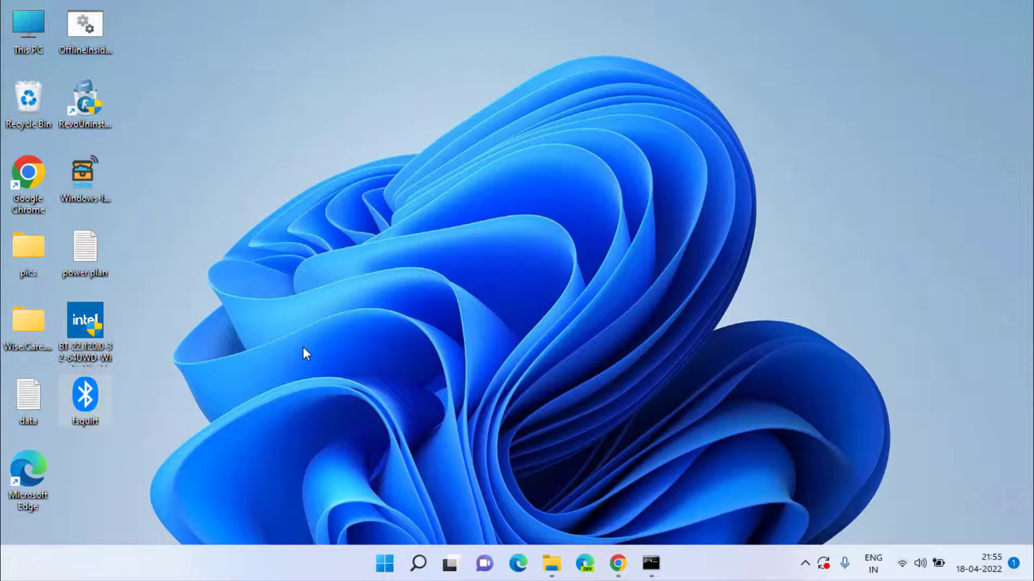
double_click(99, 393)
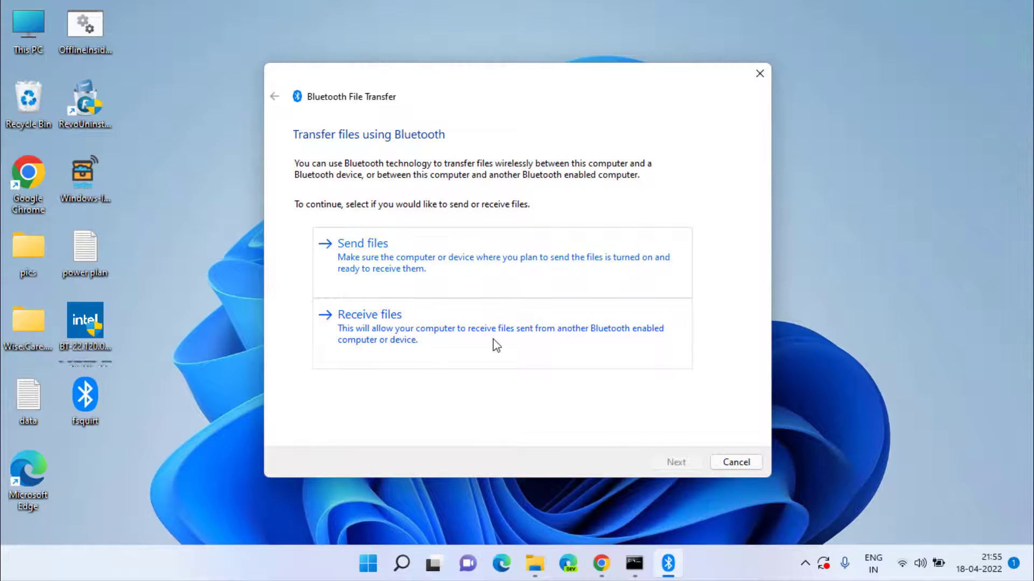
click(737, 463)
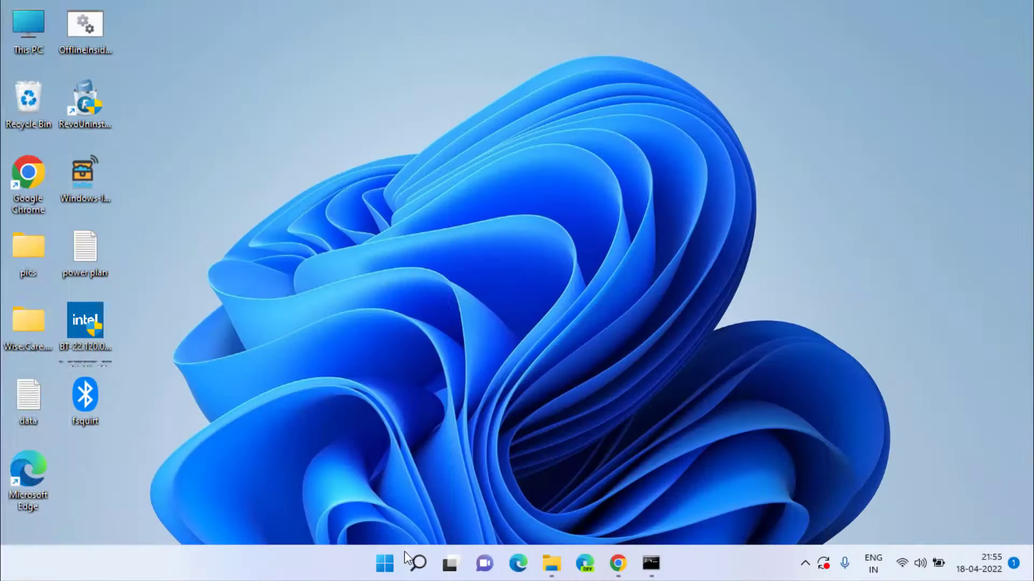
Start Reset this PC from the Recovery settings, choosing Keep my files and Local reinstall.
click(388, 563)
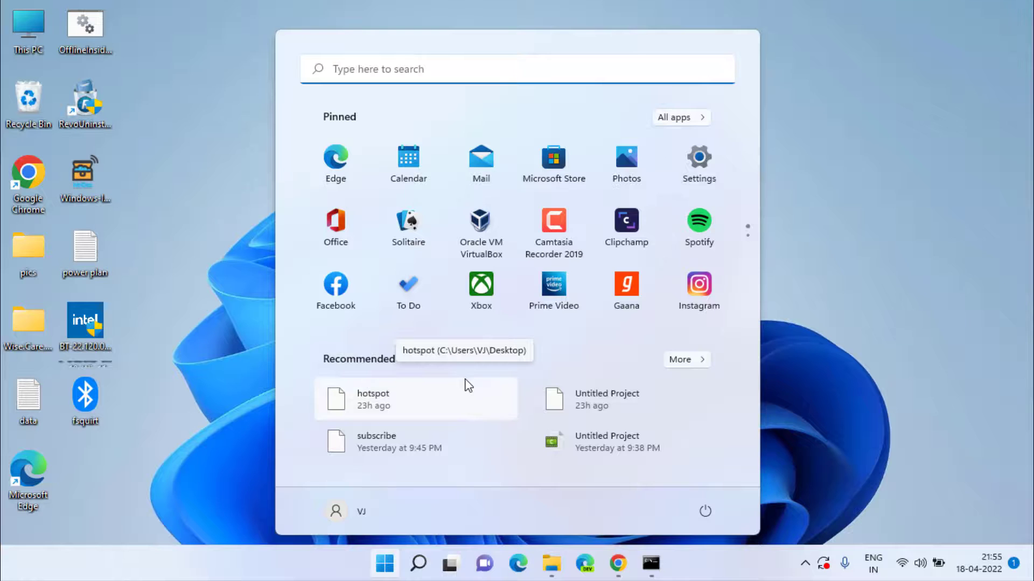
text(reset)
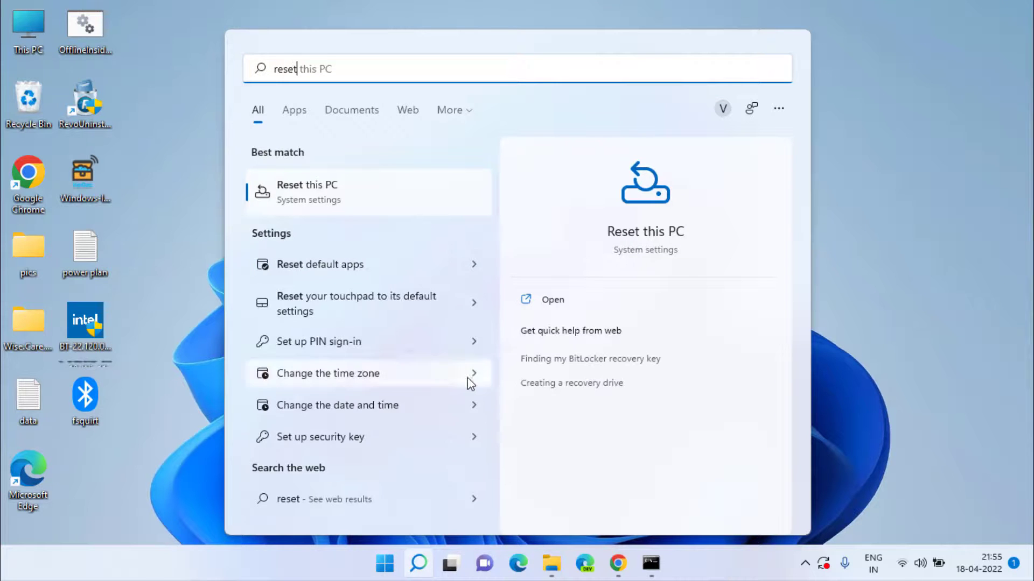
click(331, 197)
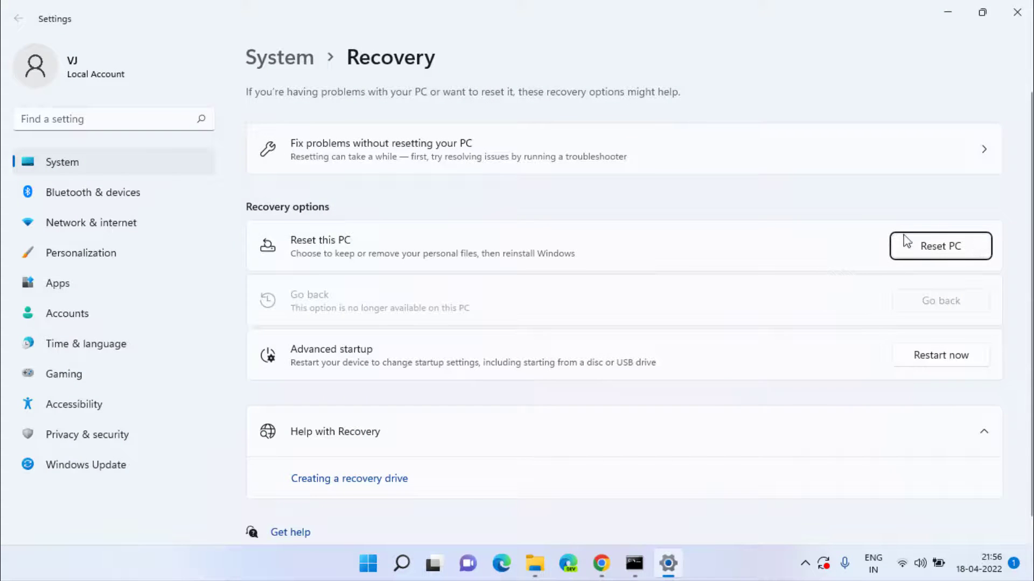
click(943, 252)
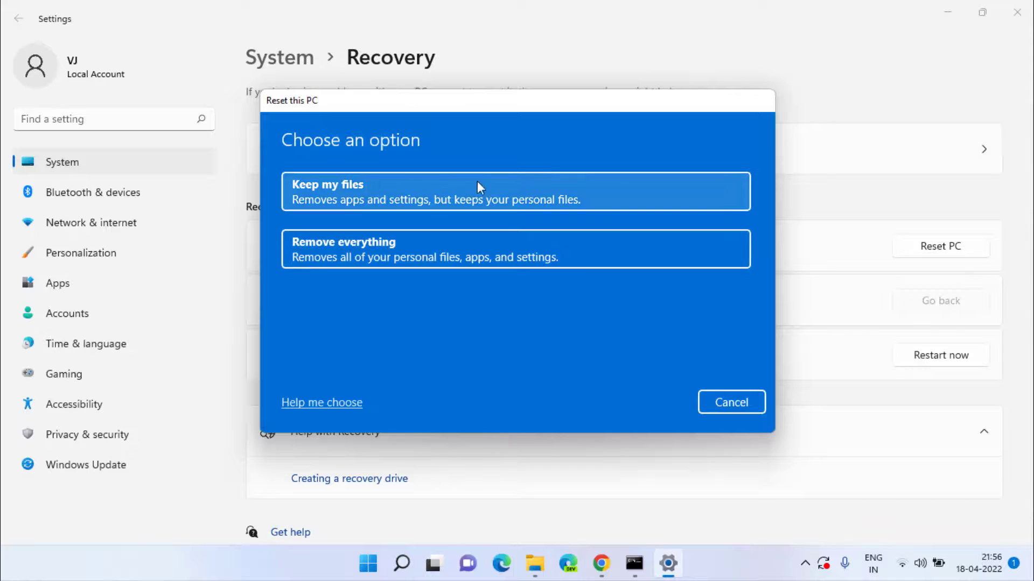
click(350, 202)
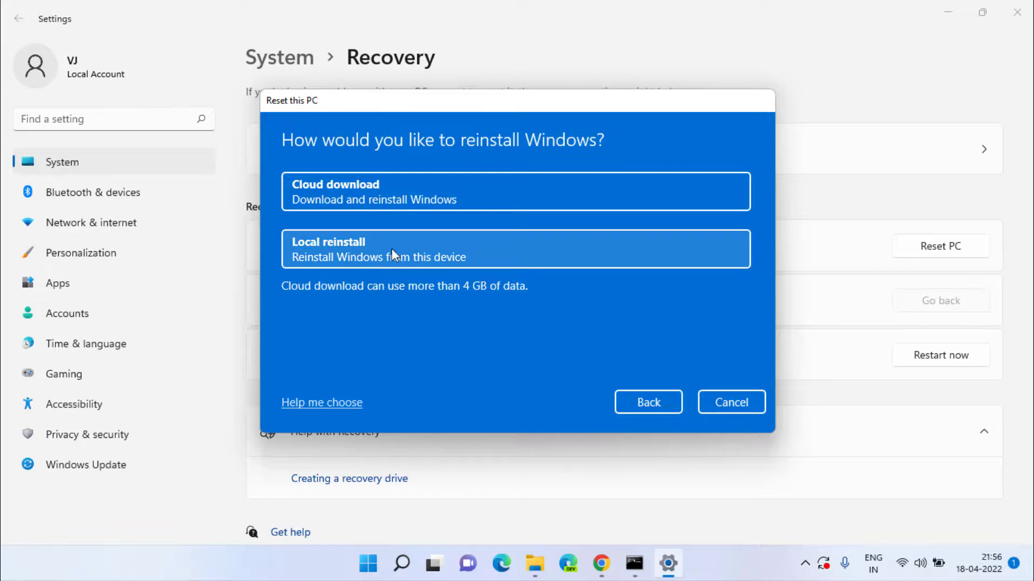
click(425, 258)
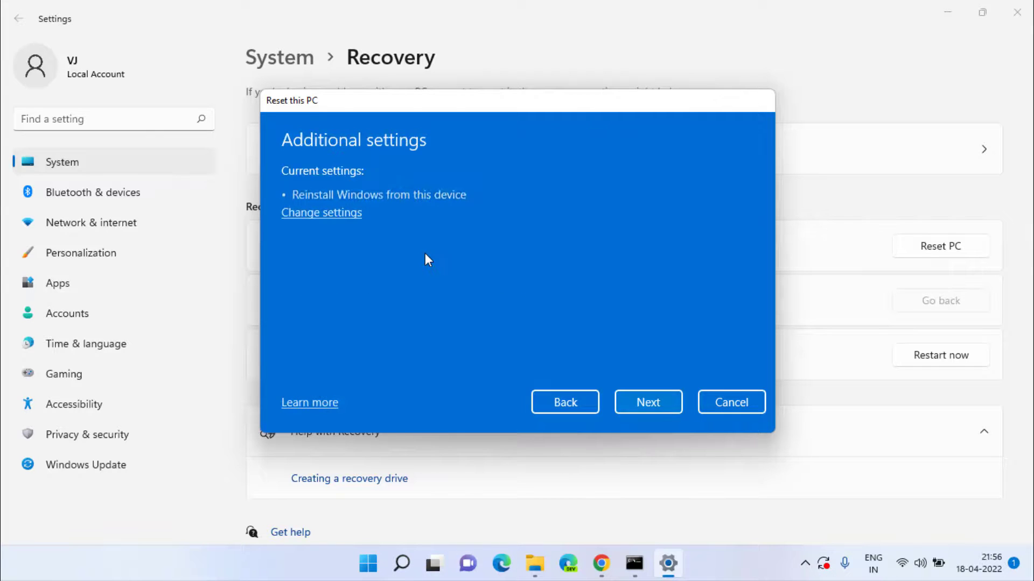